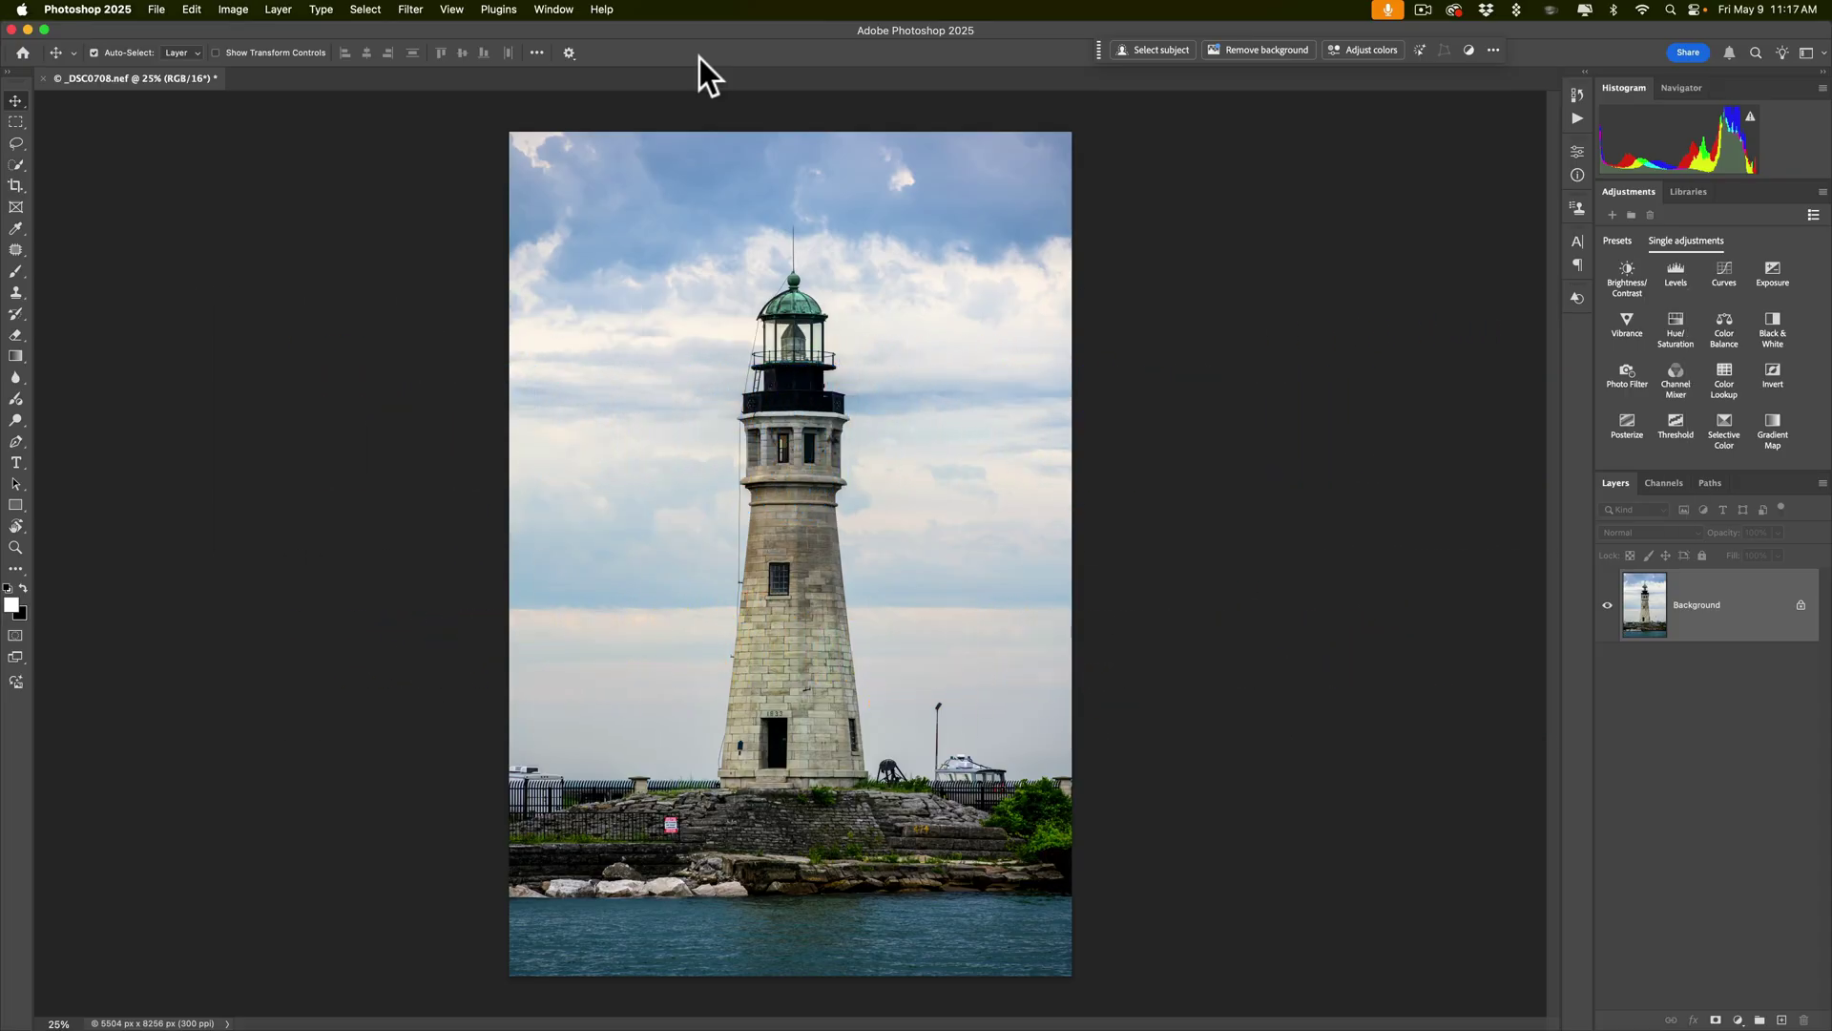
Step: Show the latest what's-new updates, Select Details and Adjust Colors, in the Discover panel
{"action": "left_click", "coordinate": [592, 9]}
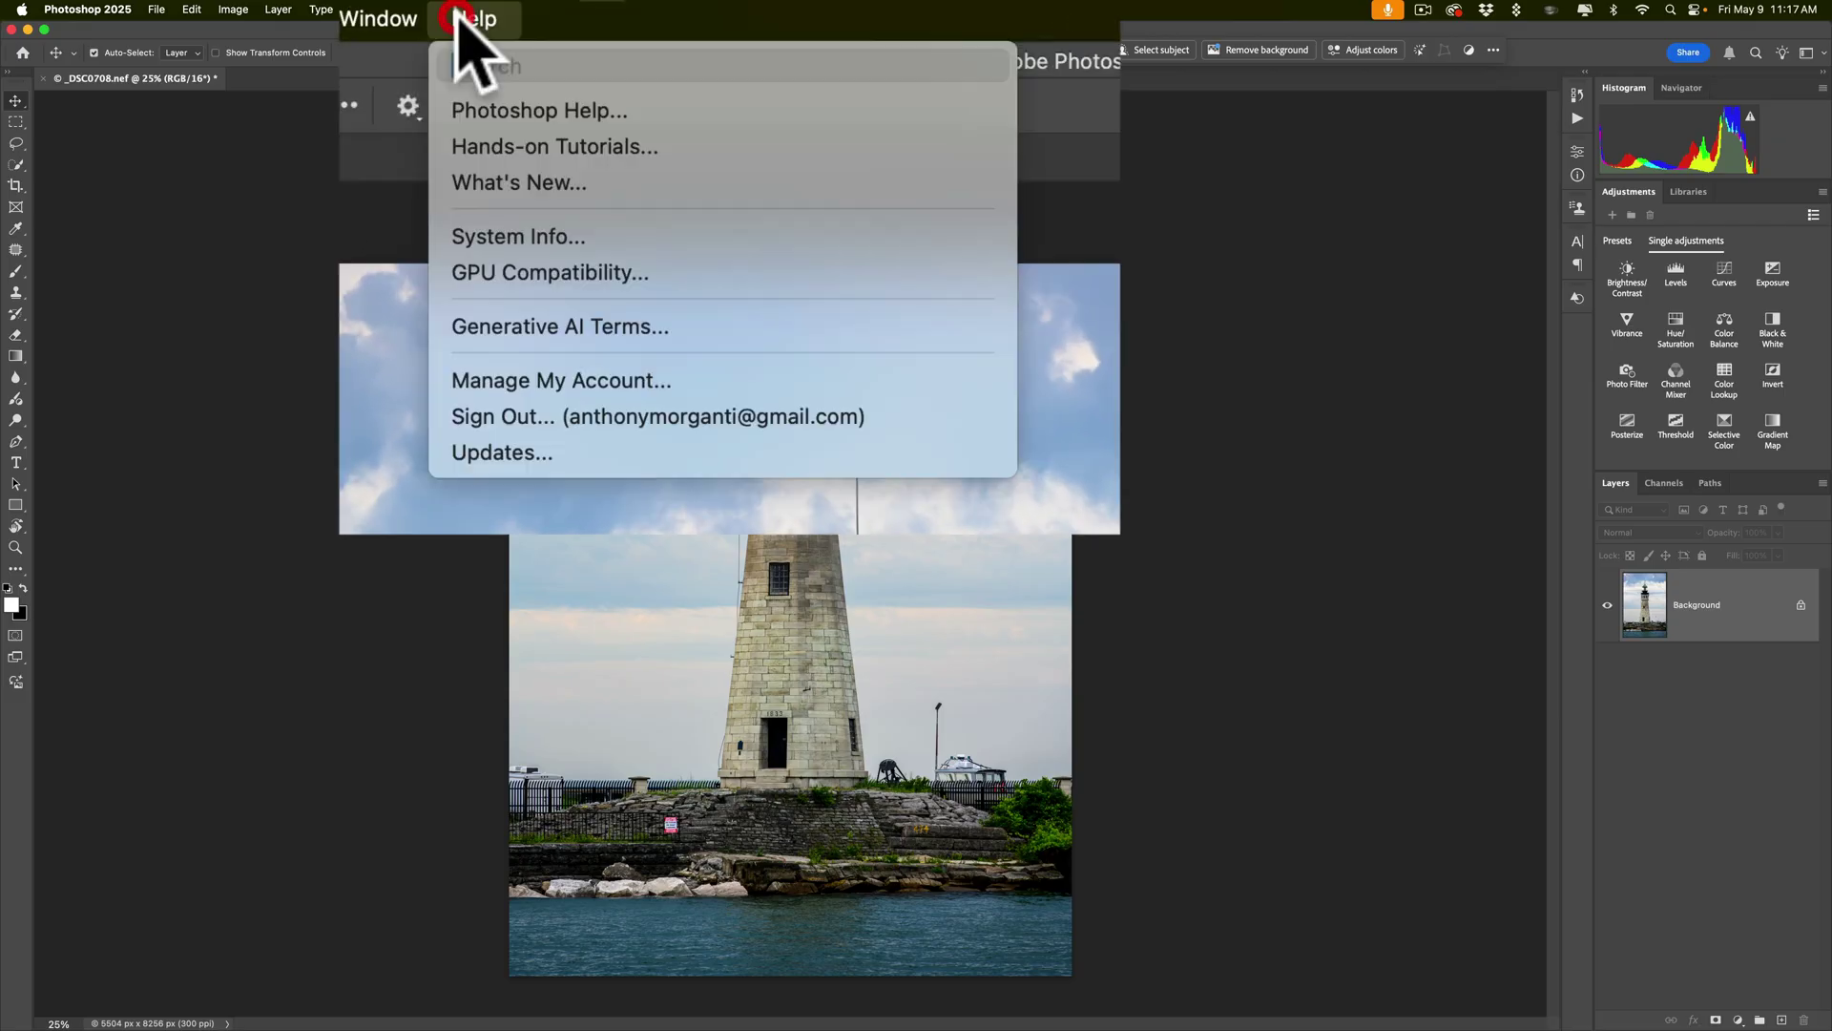
{"action": "left_click", "coordinate": [513, 181]}
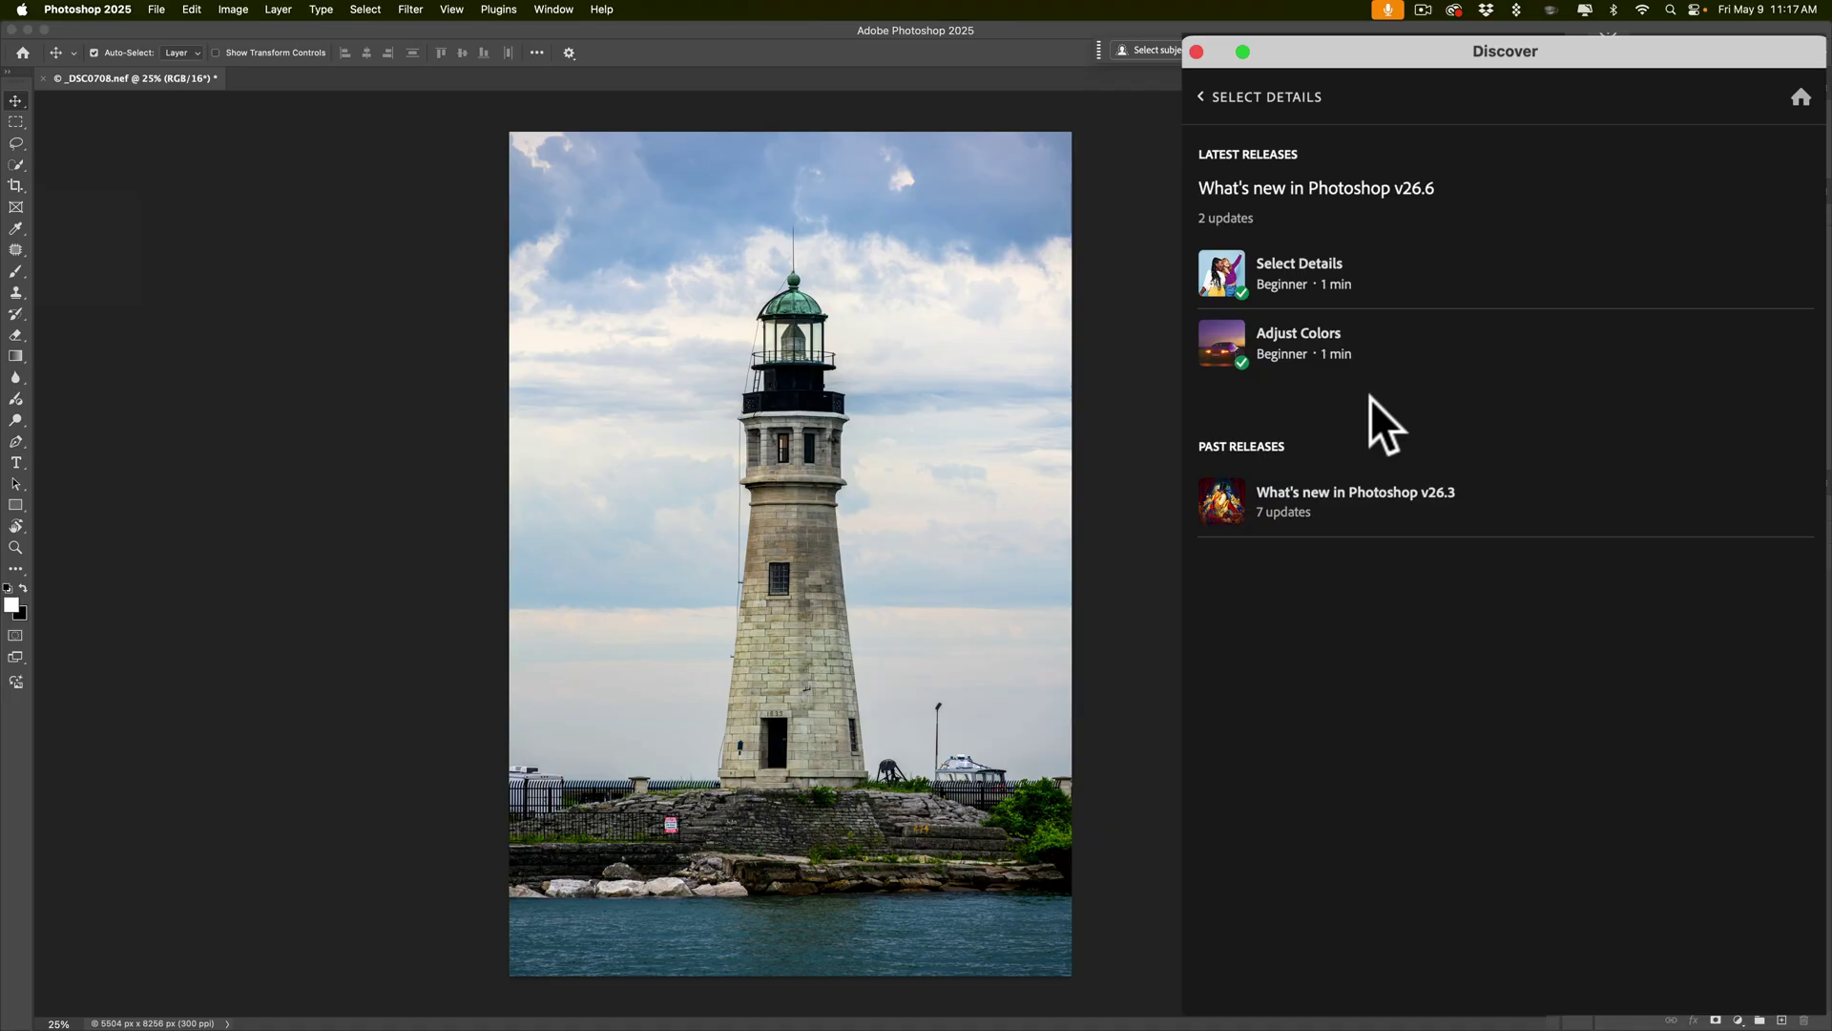
Step: View the Select Details tutorial, then close the Discover panel and the Untitled-1 sample document
{"action": "left_click", "coordinate": [1290, 269]}
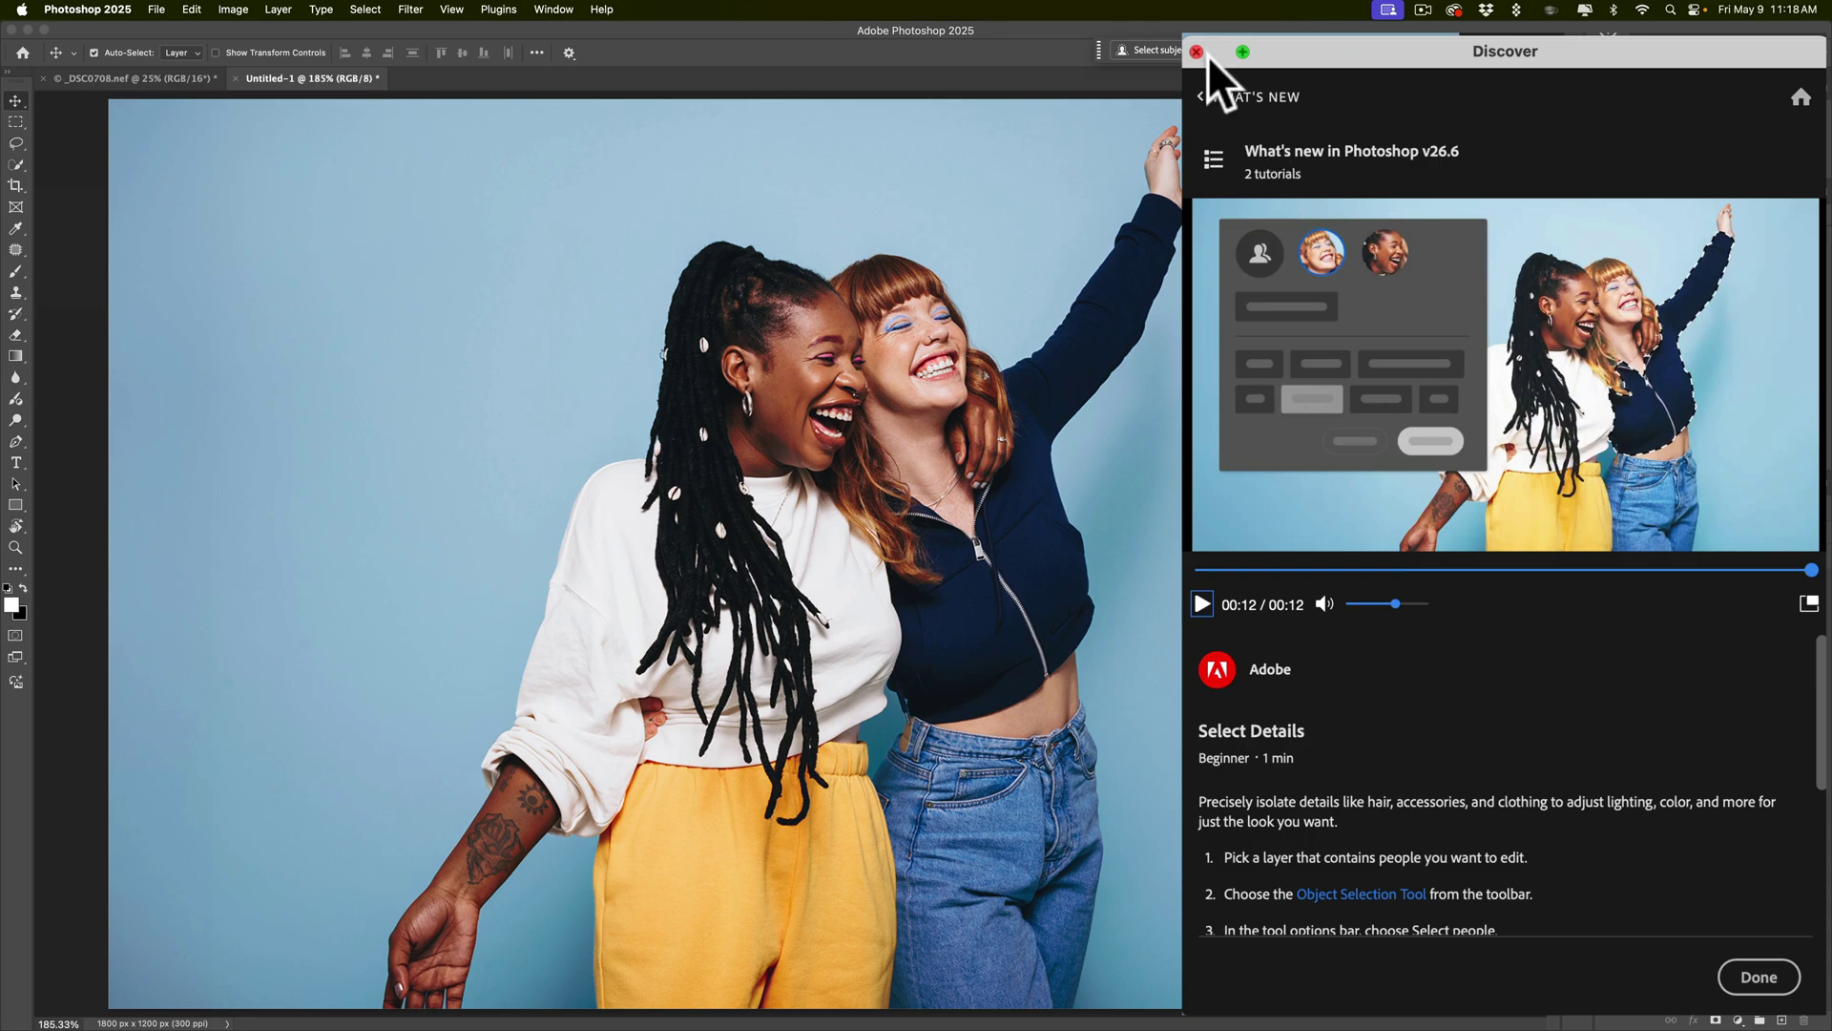
{"action": "left_click", "coordinate": [1204, 99]}
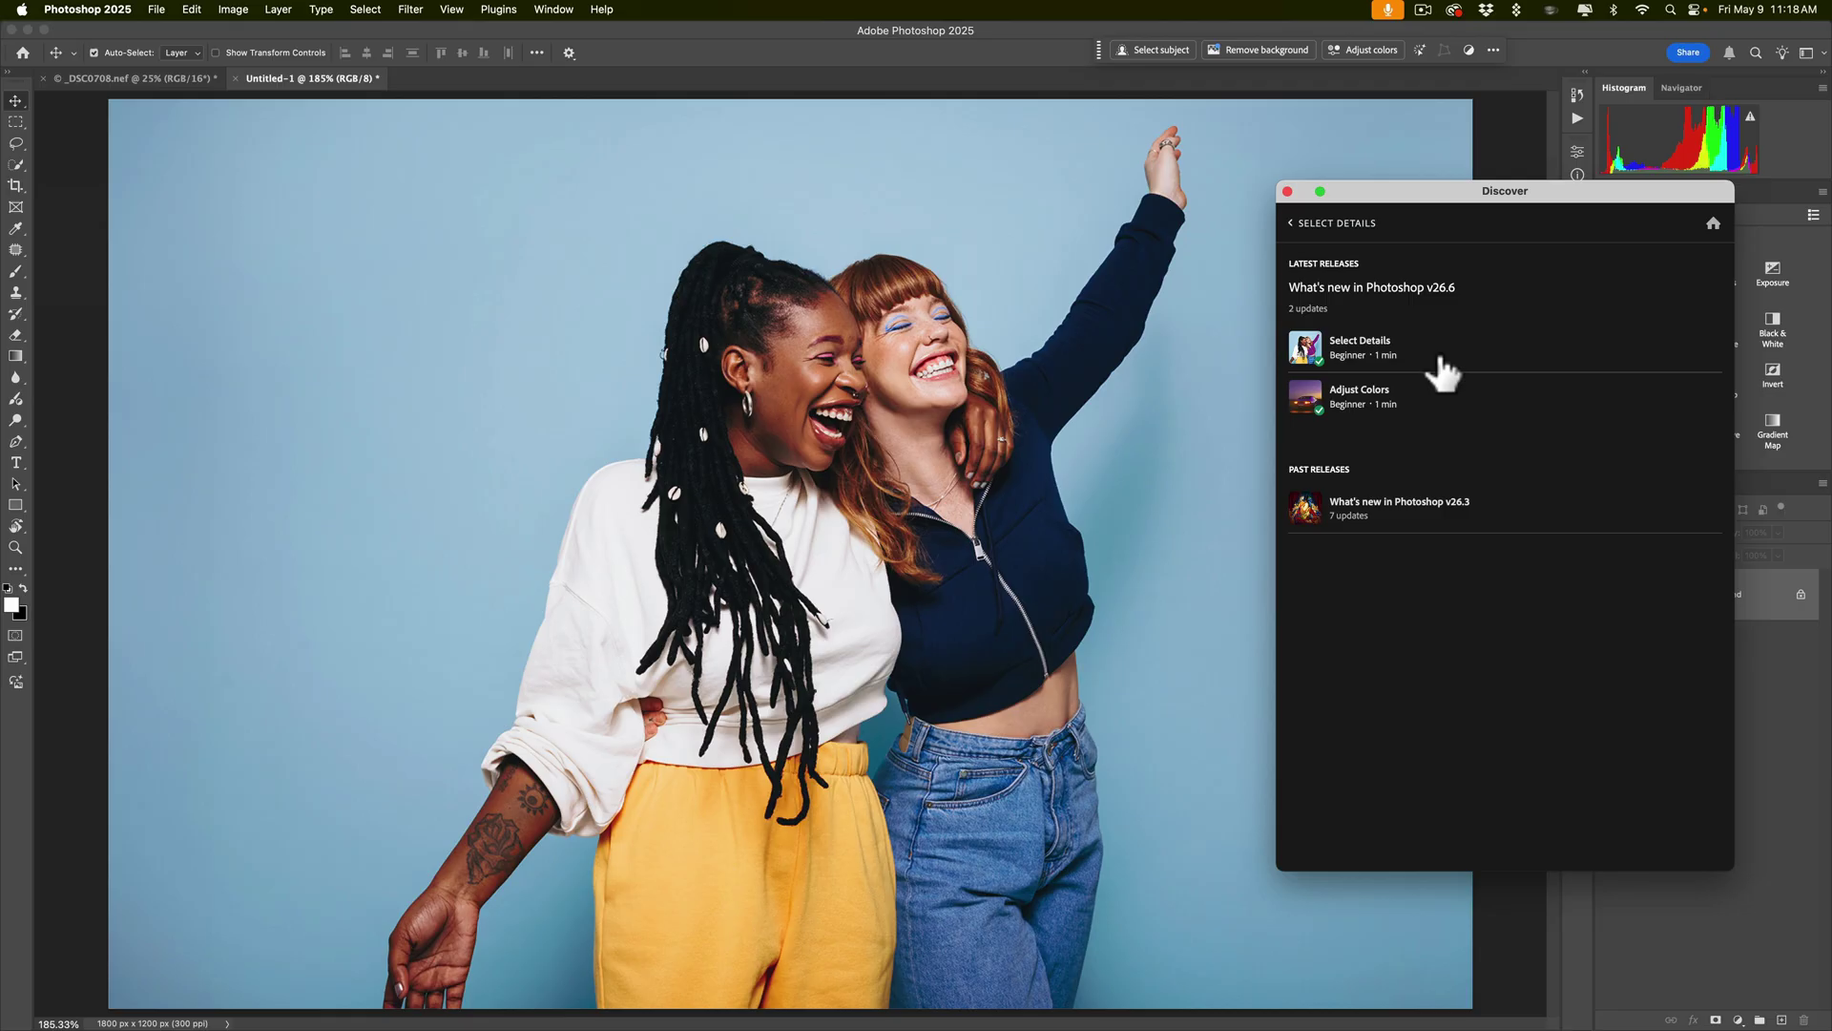
{"action": "left_click", "coordinate": [1287, 191]}
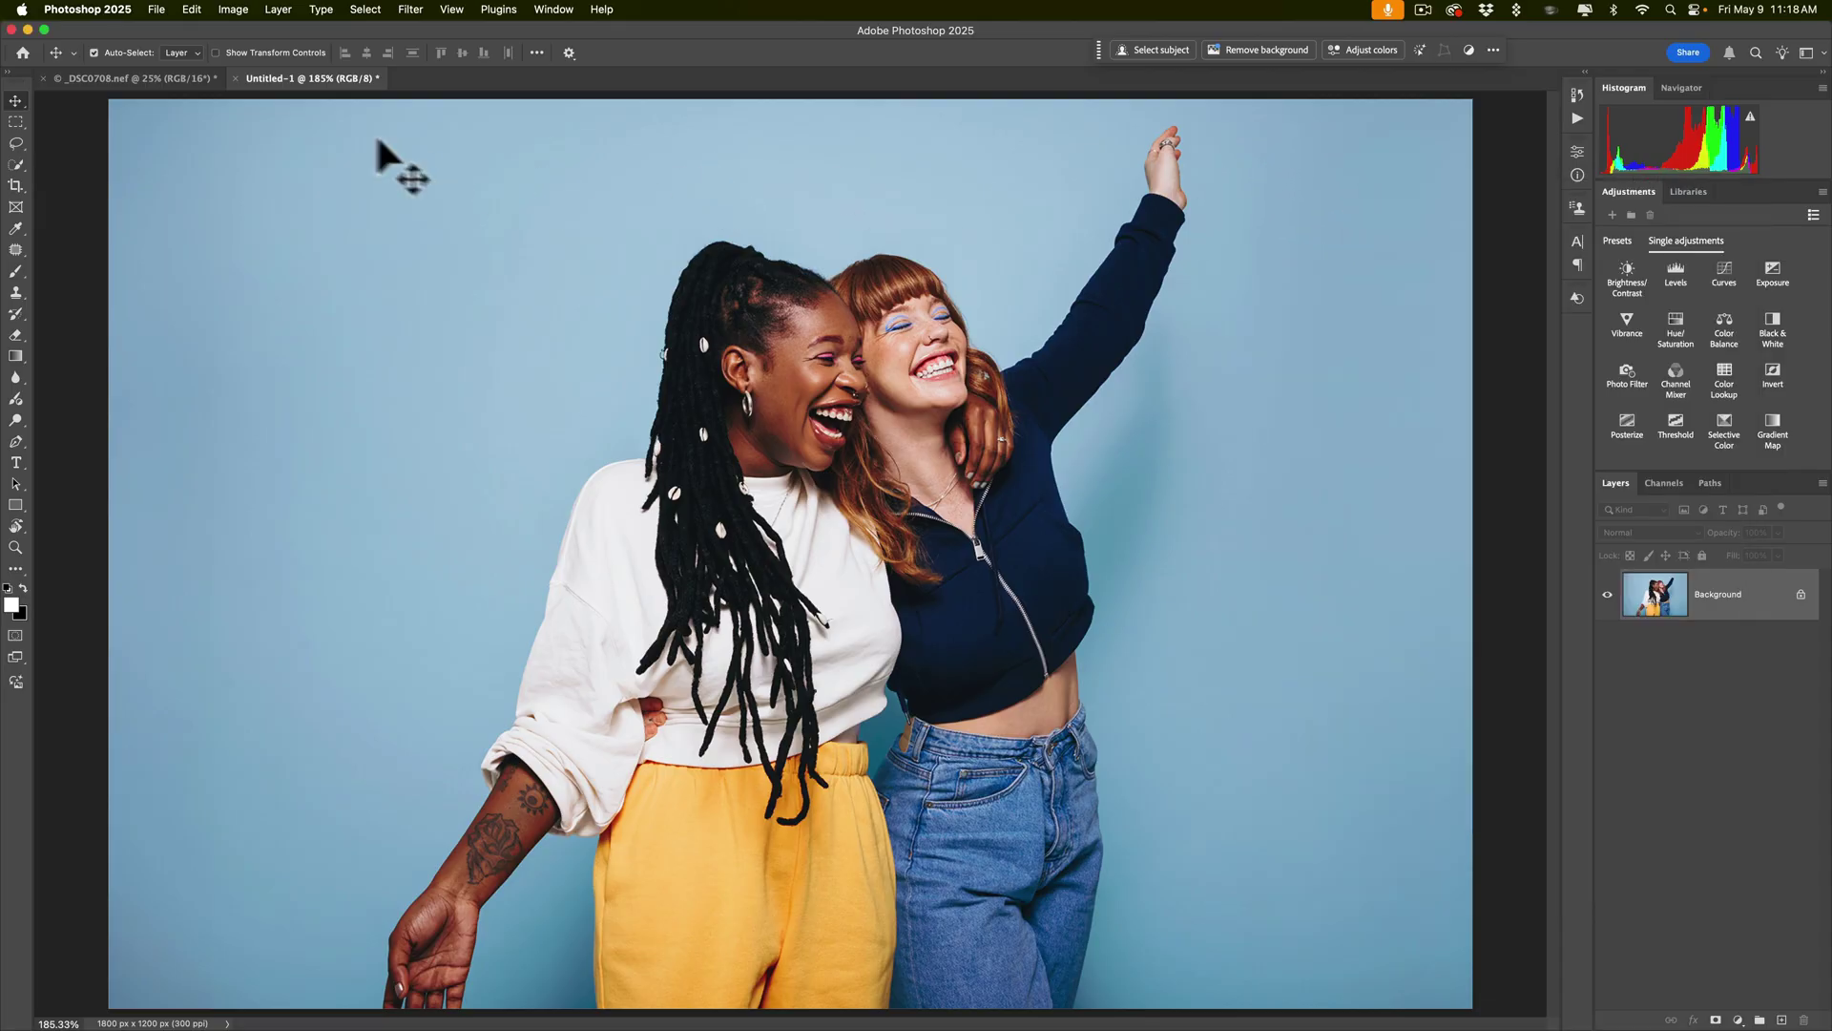
{"action": "left_click", "coordinate": [237, 78]}
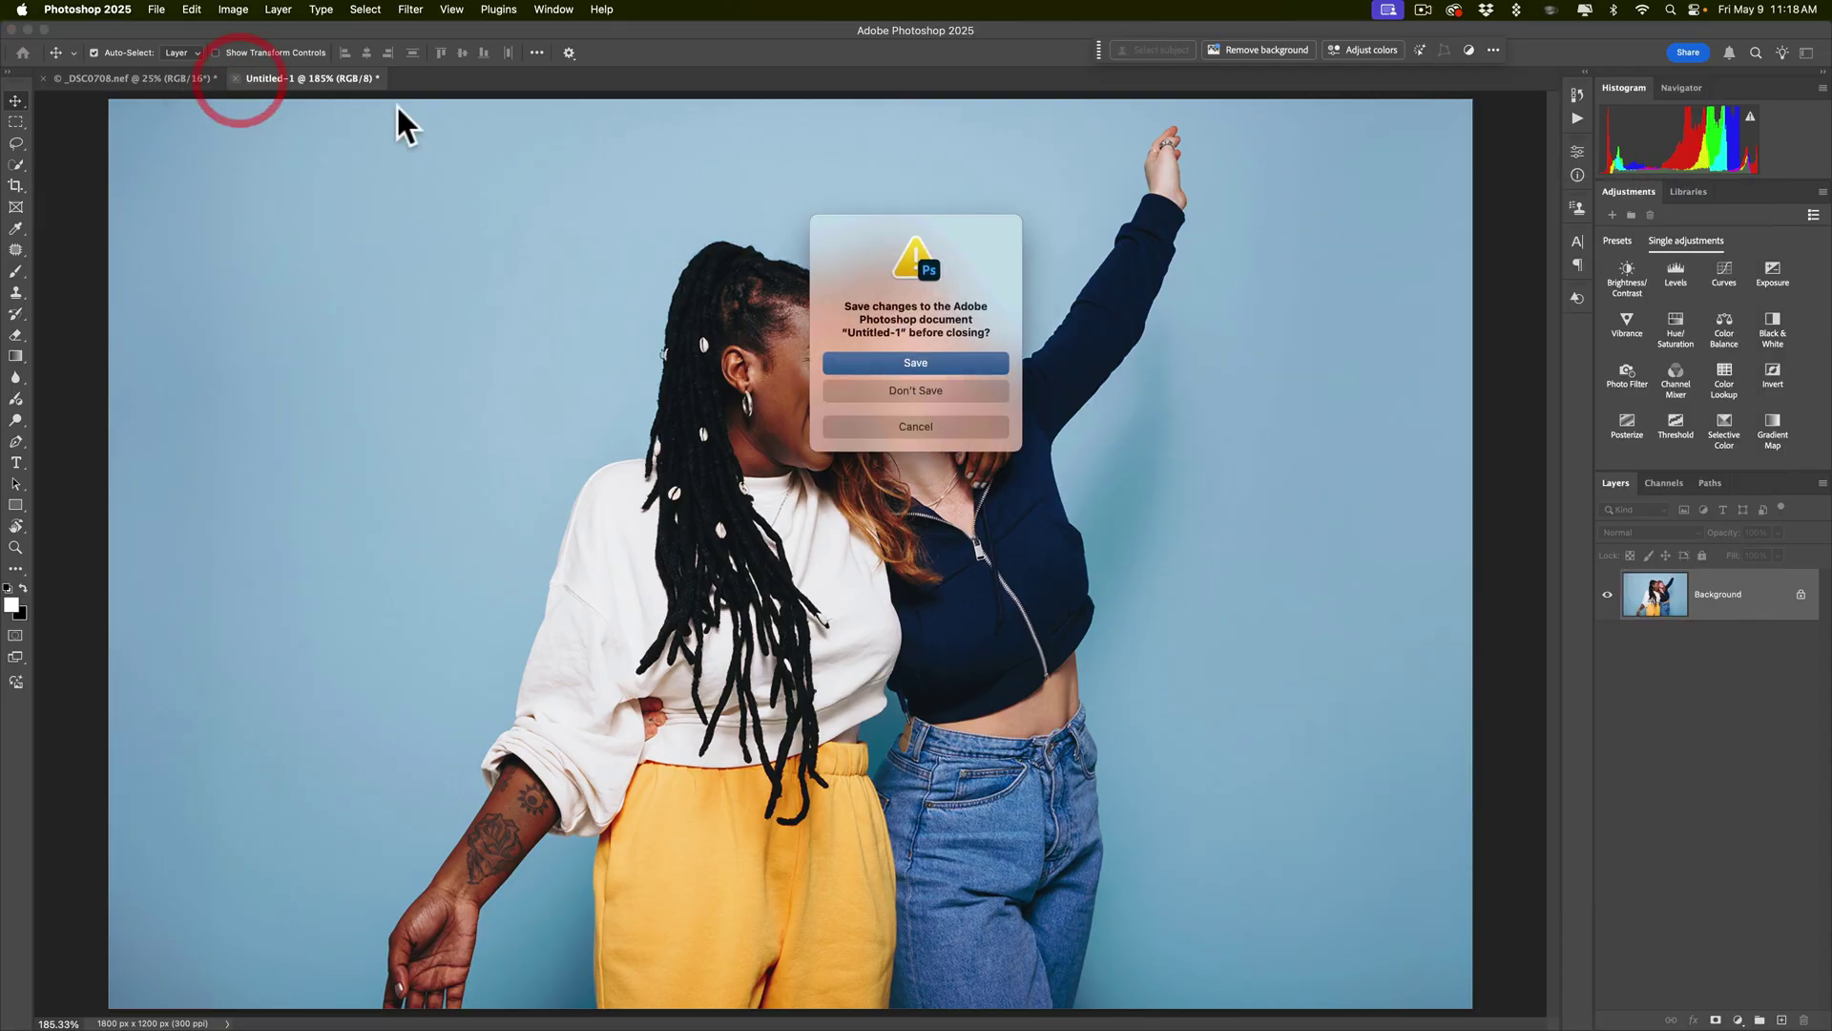
Step: Discard Untitled-1 without saving, leaving only _DSC0708.nef open
{"action": "left_click", "coordinate": [915, 390]}
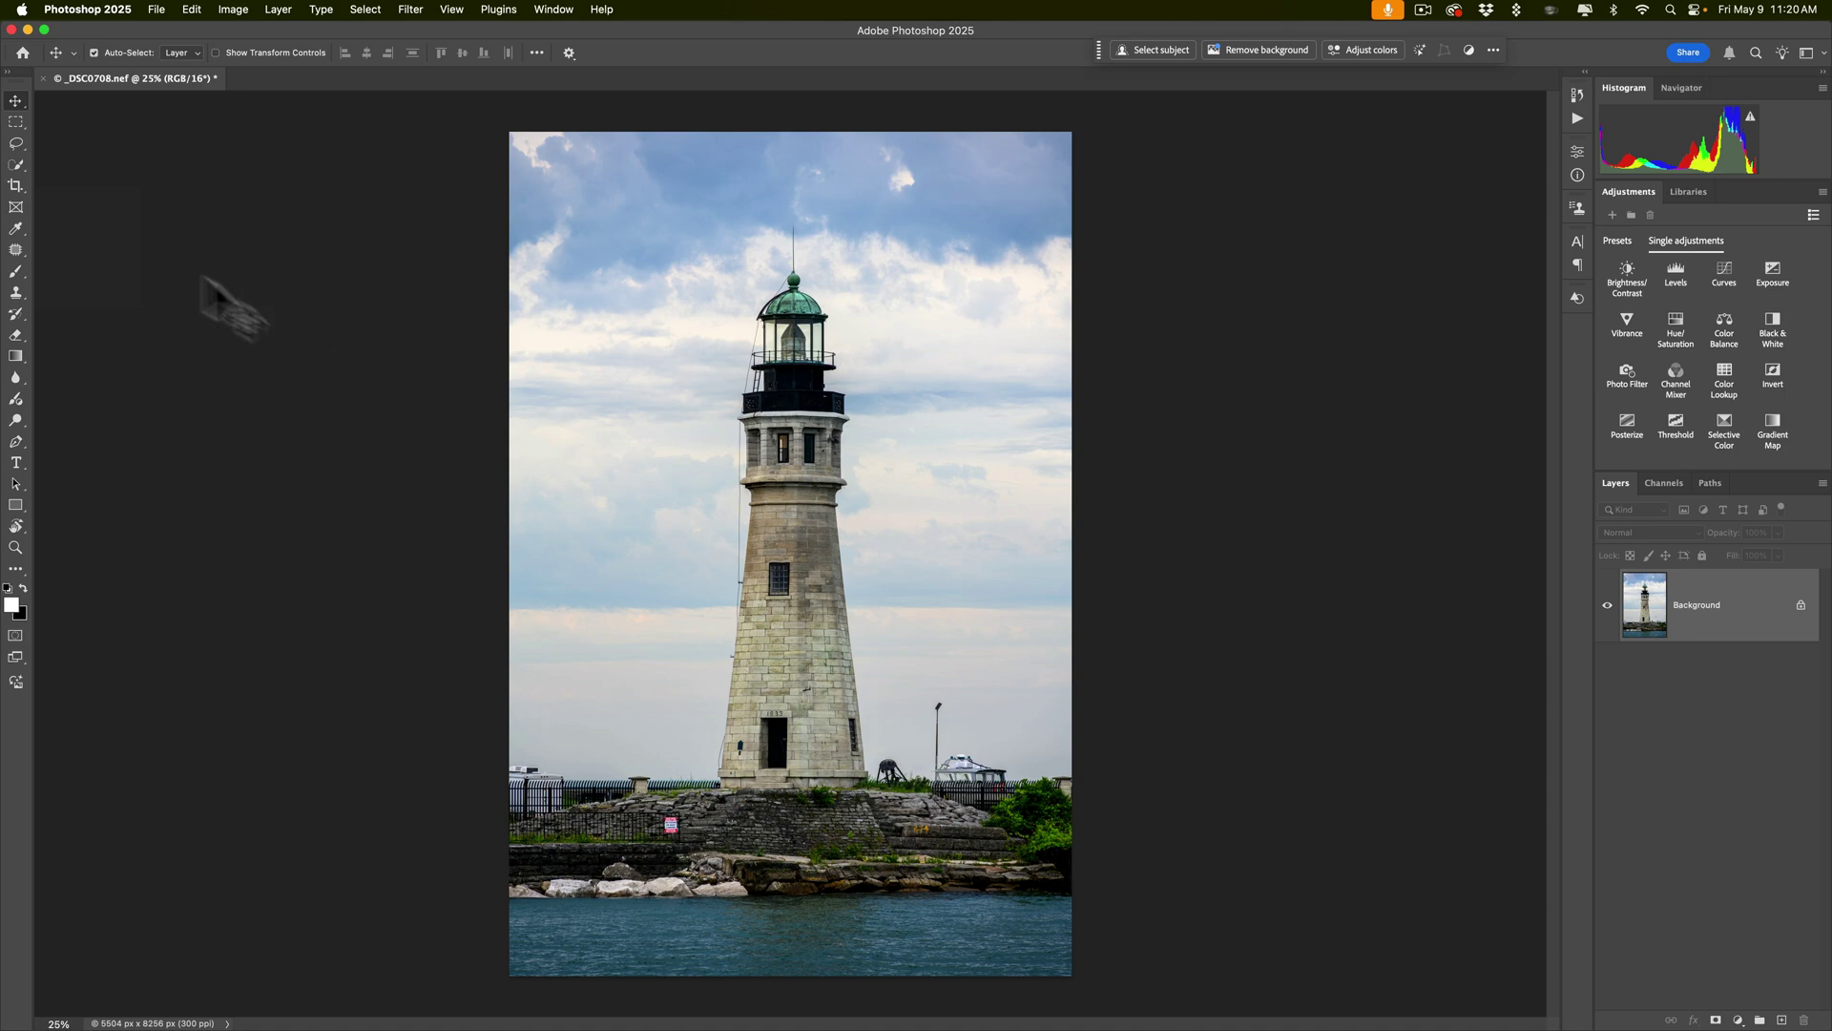
Step: Draw a landscape 2:3 crop frame extending above and below the photo, with the lighthouse shifted left
{"action": "left_click", "coordinate": [15, 187]}
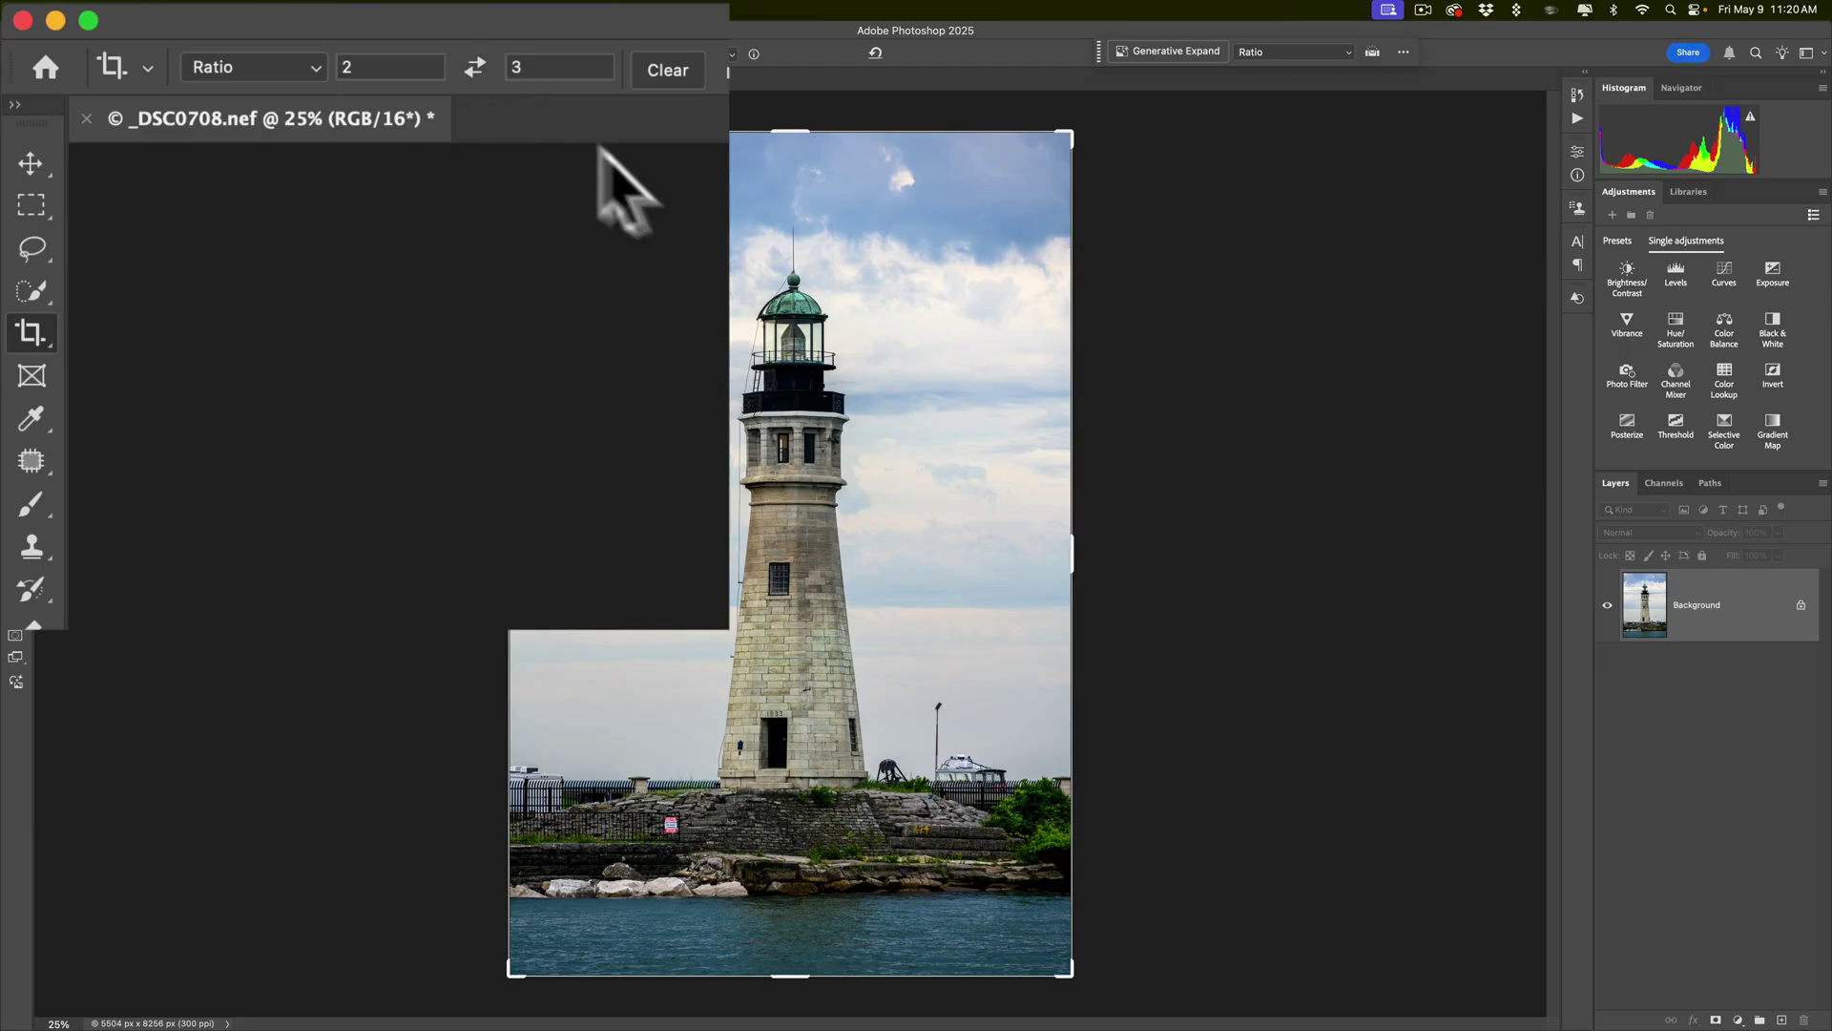
{"action": "left_click", "coordinate": [470, 63]}
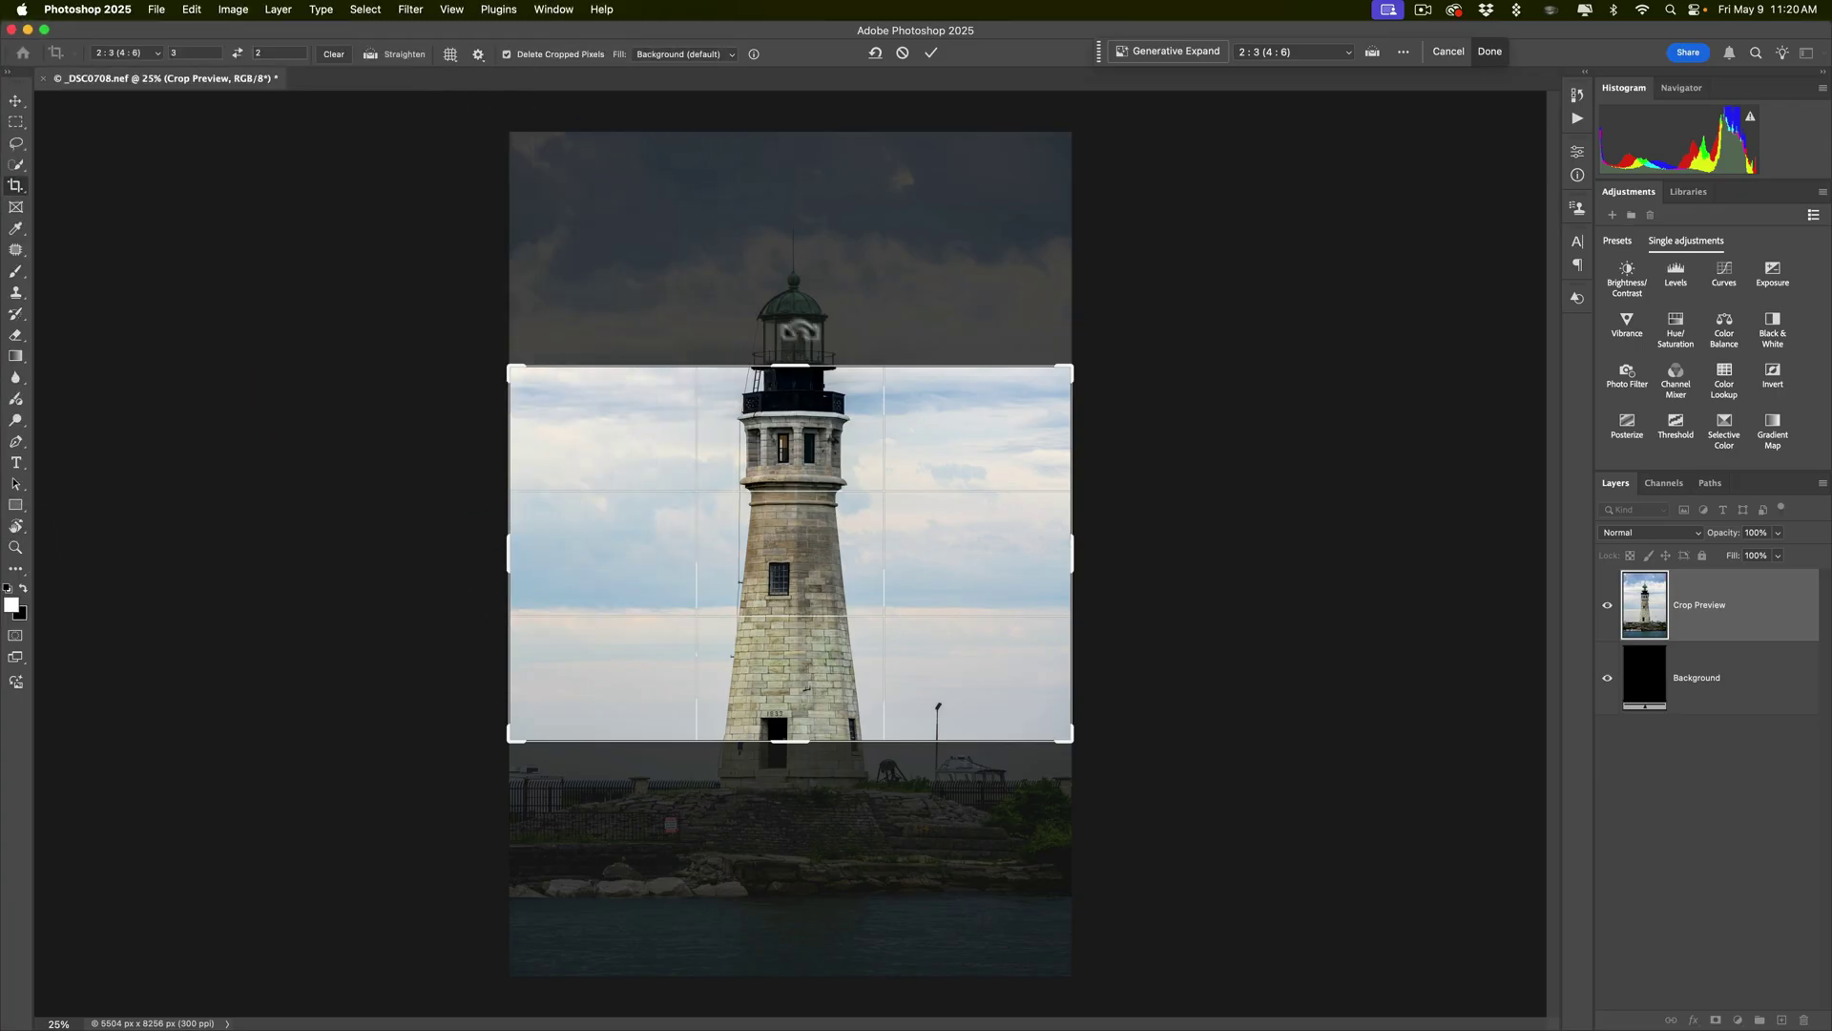
{"action": "left_click_drag", "start_coordinate": [788, 365], "coordinate": [789, 248]}
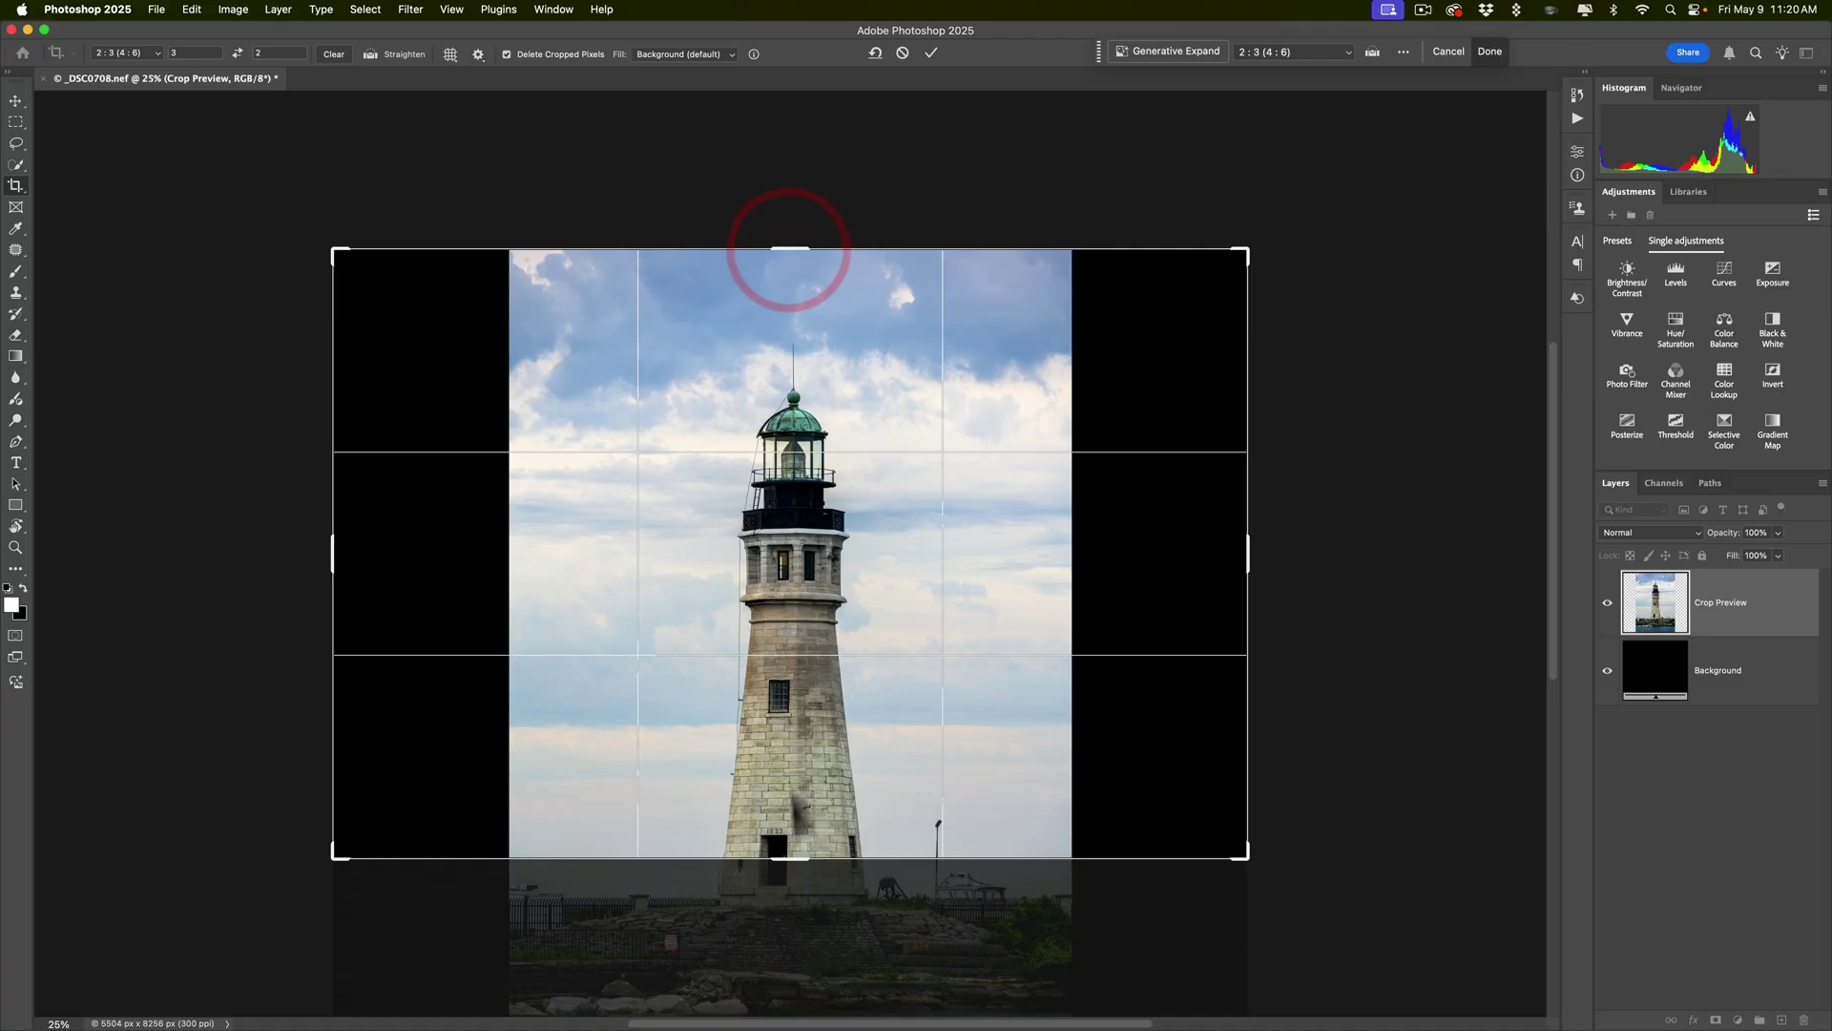
{"action": "left_click_drag", "start_coordinate": [790, 859], "coordinate": [805, 973]}
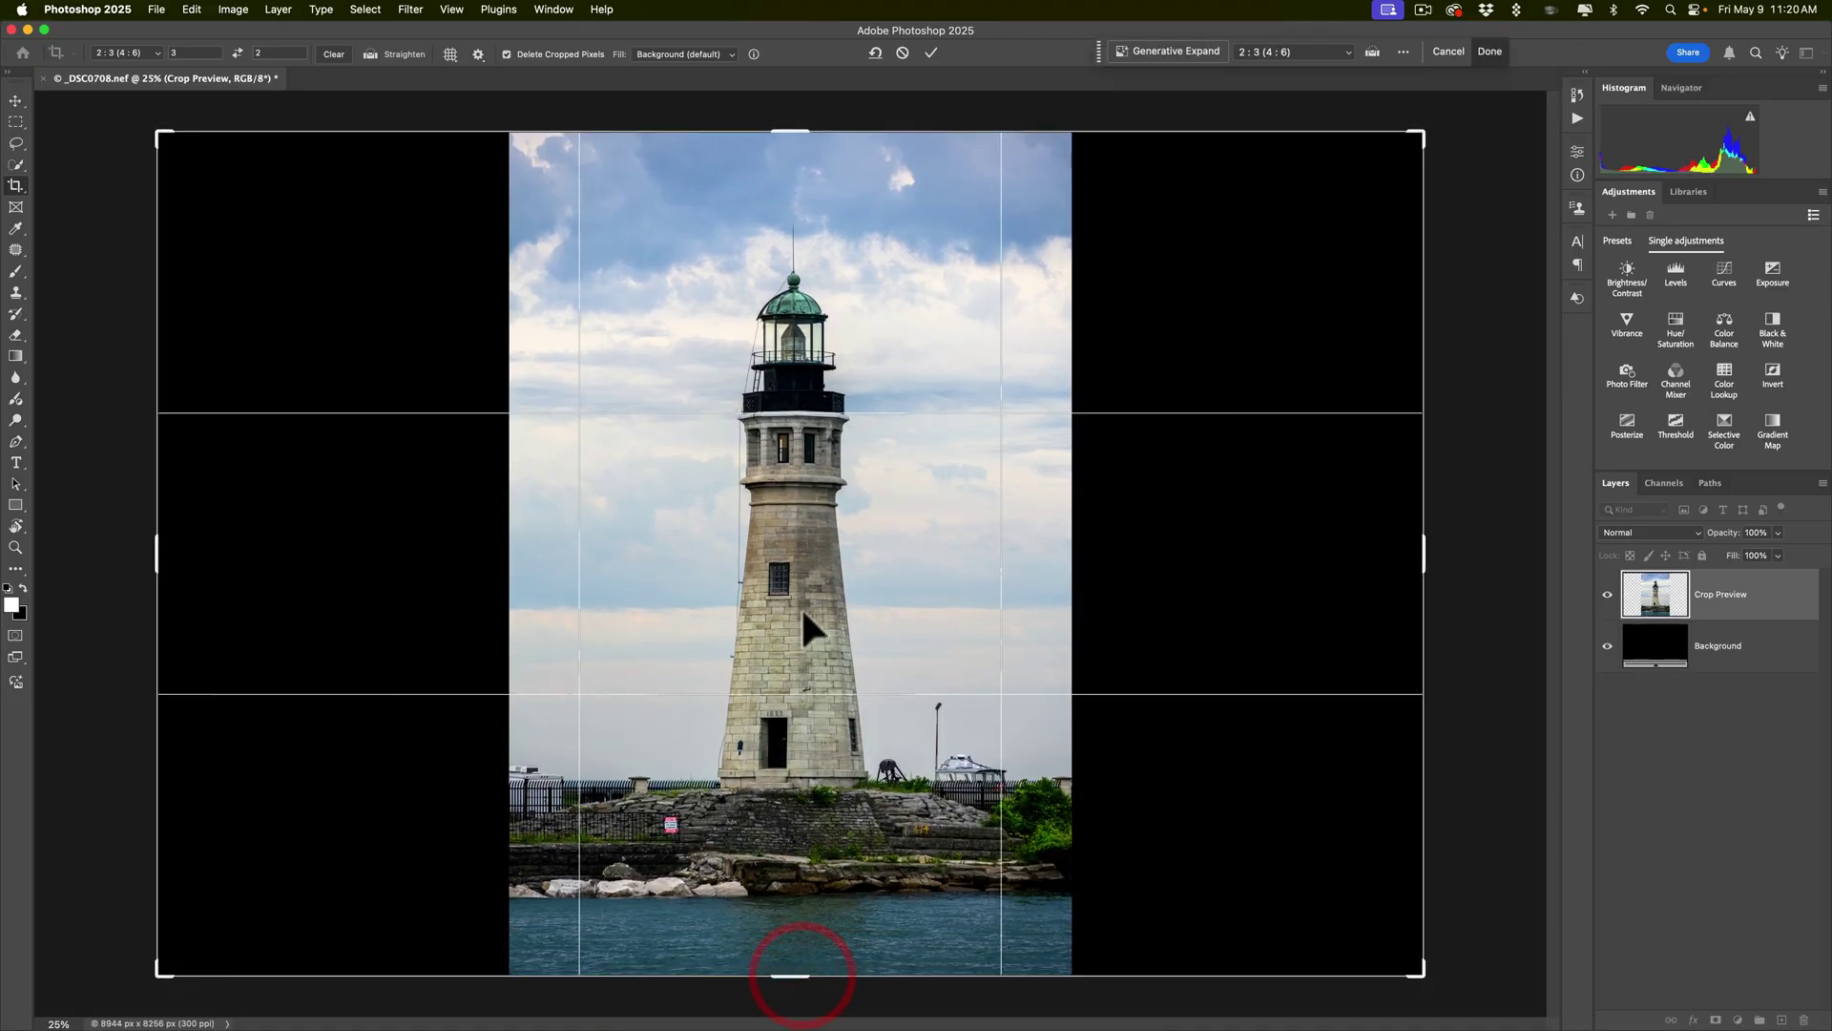
{"action": "left_click_drag", "start_coordinate": [801, 528], "coordinate": [588, 528]}
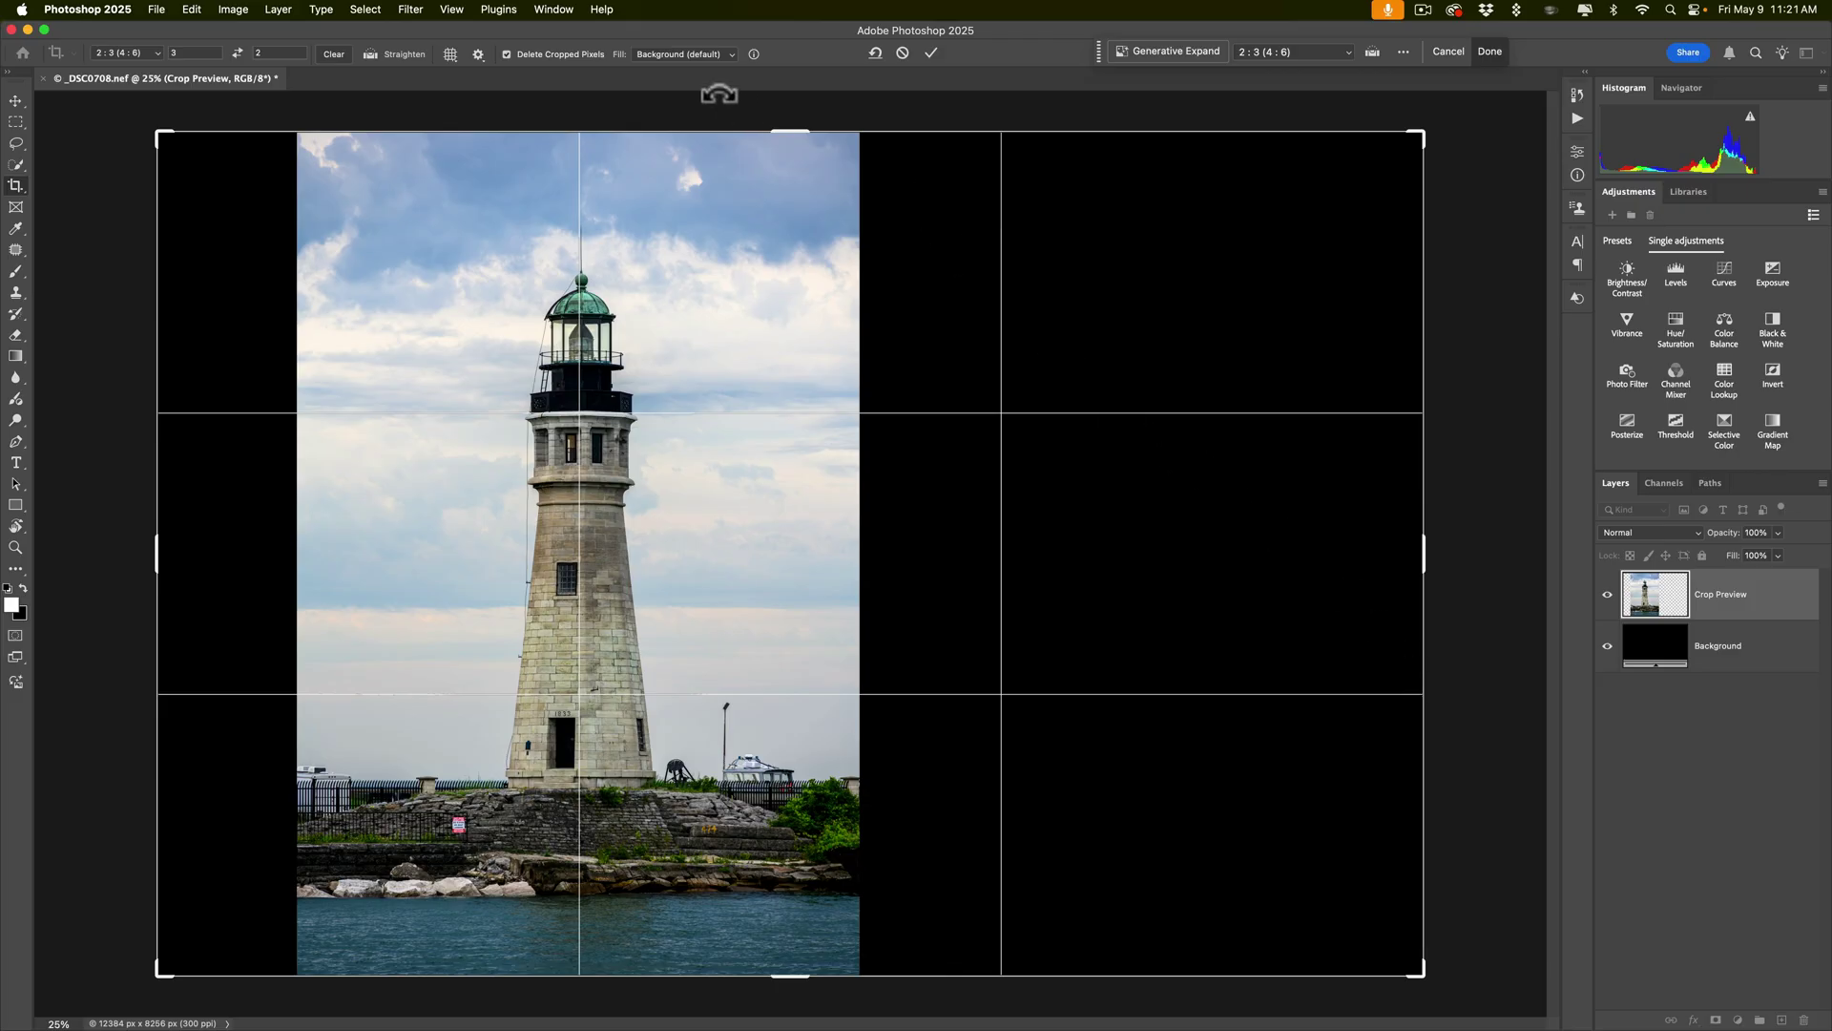
Step: Commit the crop with Generative Expand as the fill, producing three variations
{"action": "left_click", "coordinate": [732, 54]}
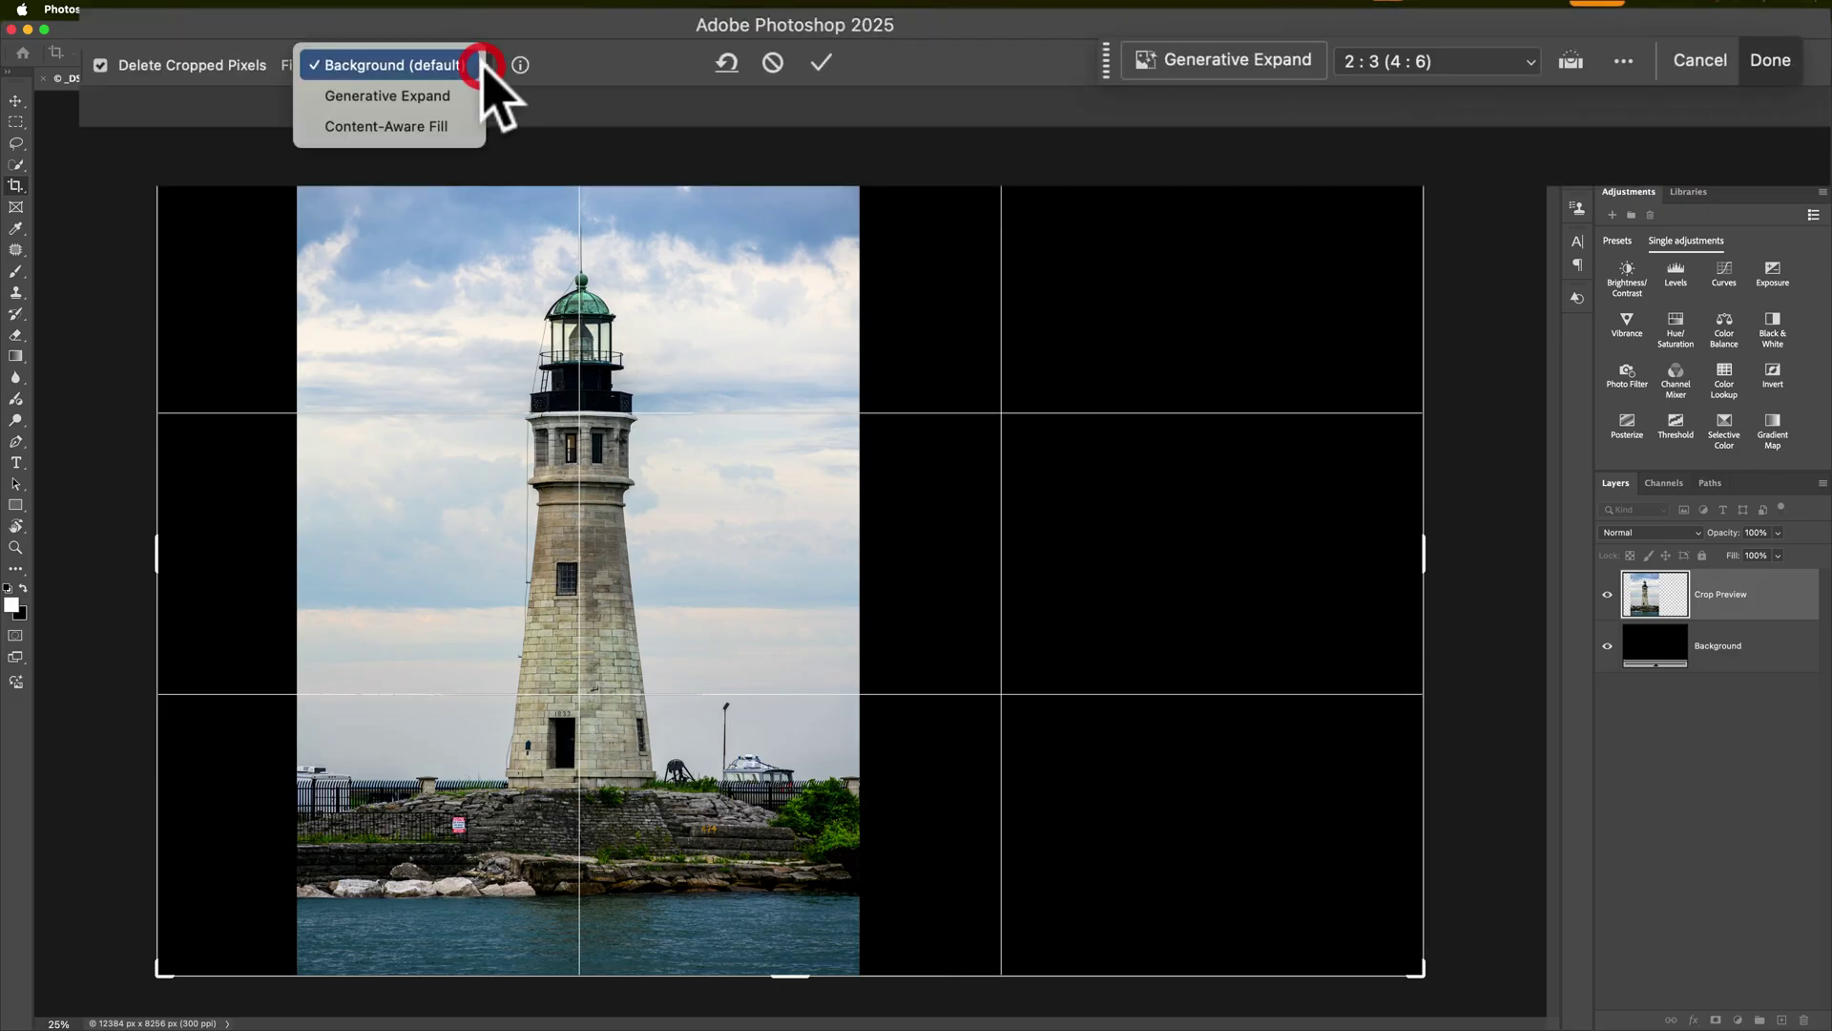
{"action": "left_click", "coordinate": [443, 95]}
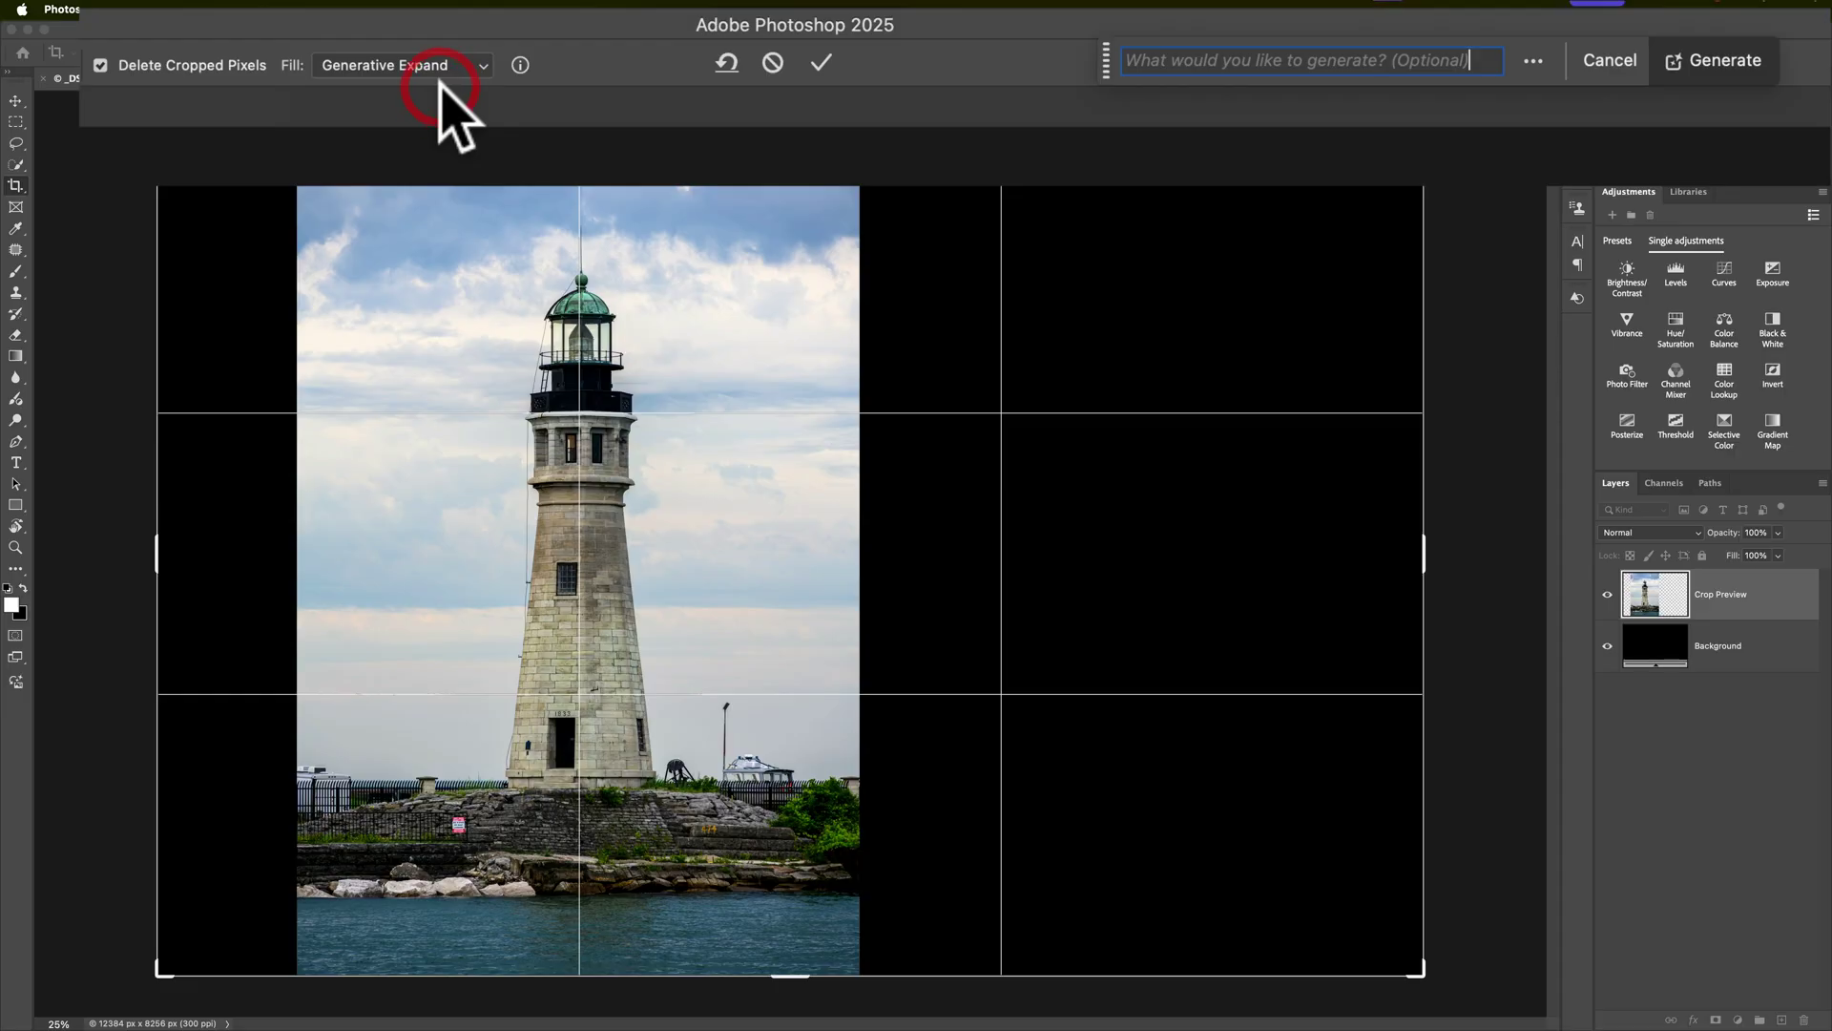
{"action": "left_click", "coordinate": [821, 63]}
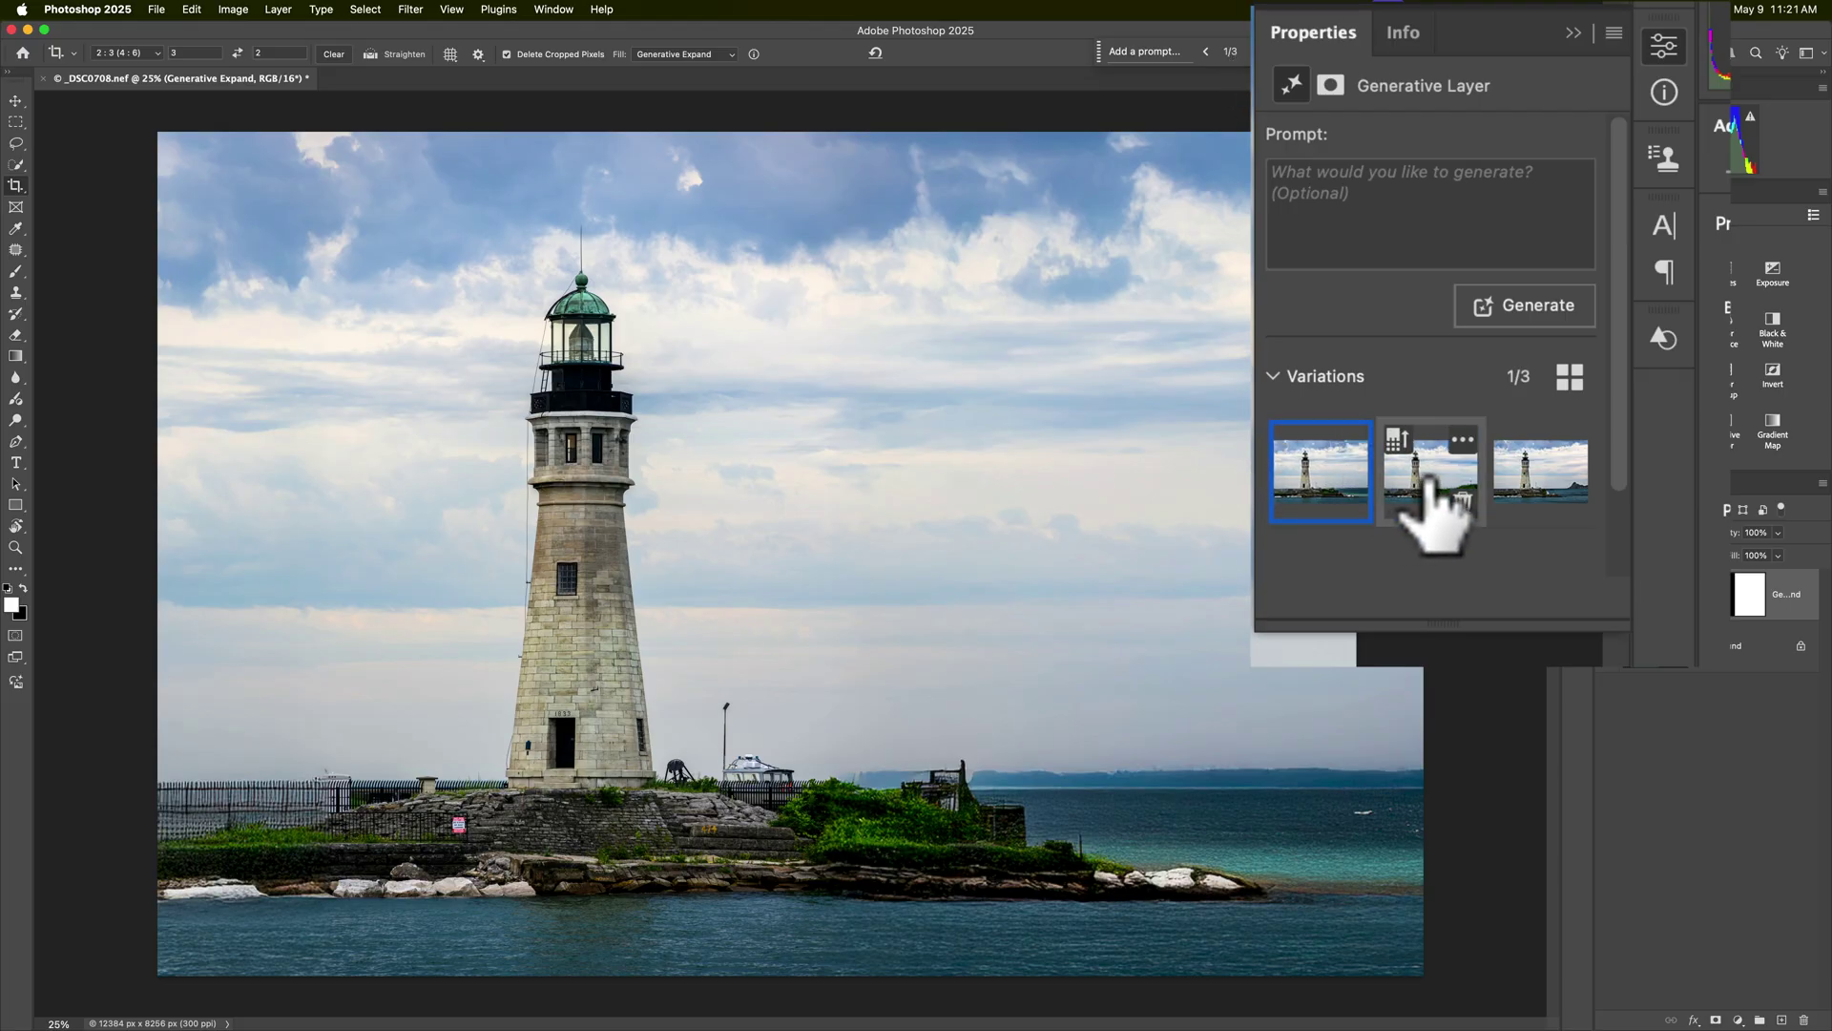
{"action": "left_click", "coordinate": [1429, 482]}
{"action": "left_click", "coordinate": [1508, 485]}
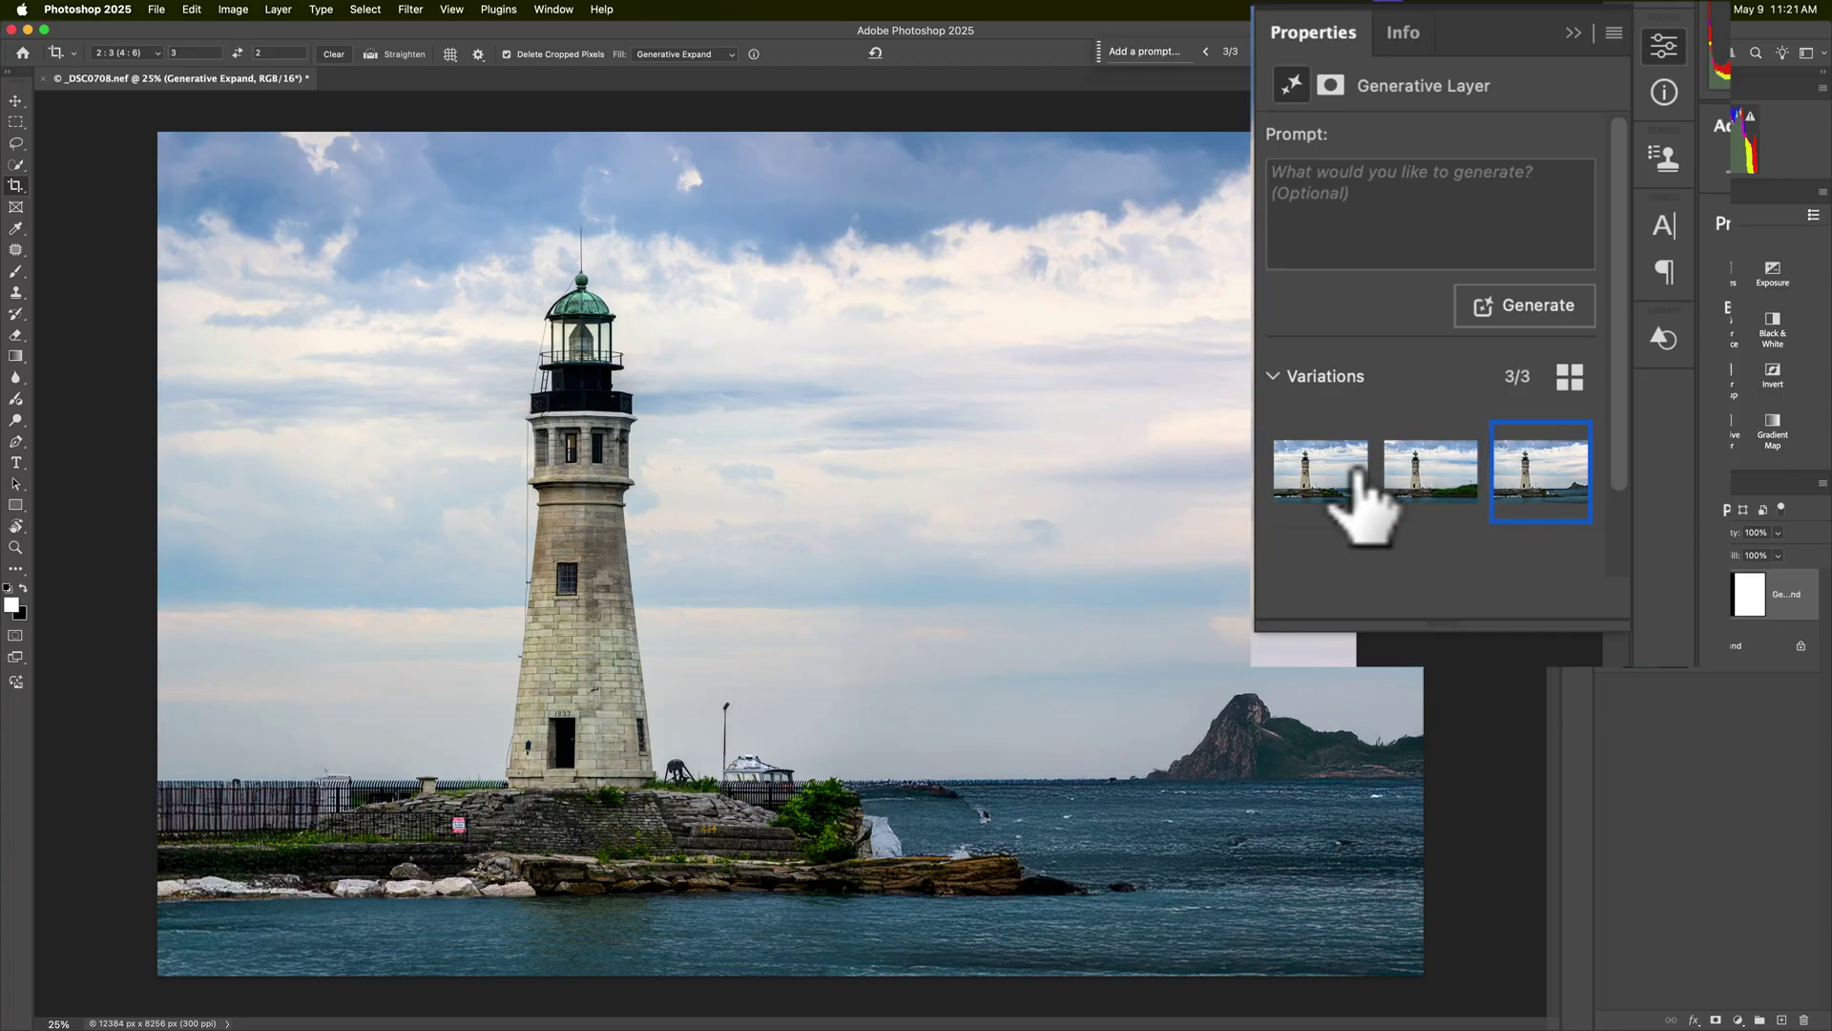
{"action": "left_click", "coordinate": [1321, 470]}
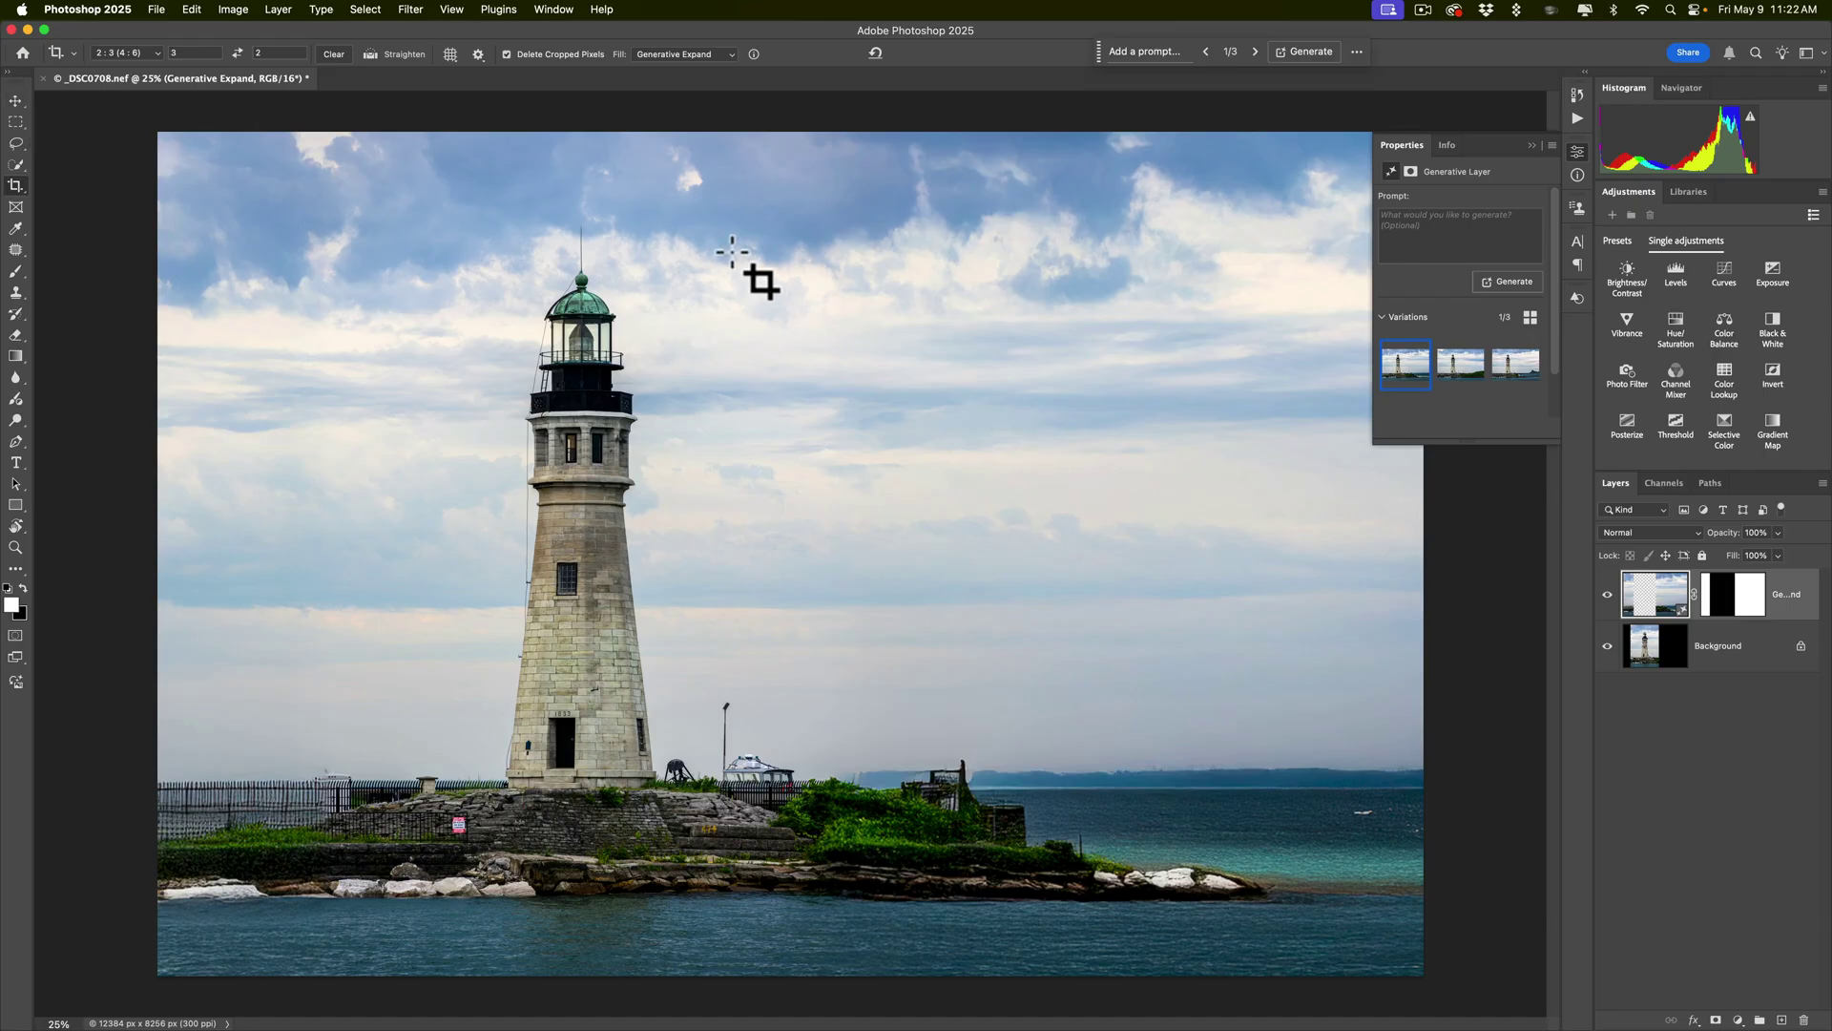
{"action": "key", "text": "super"}
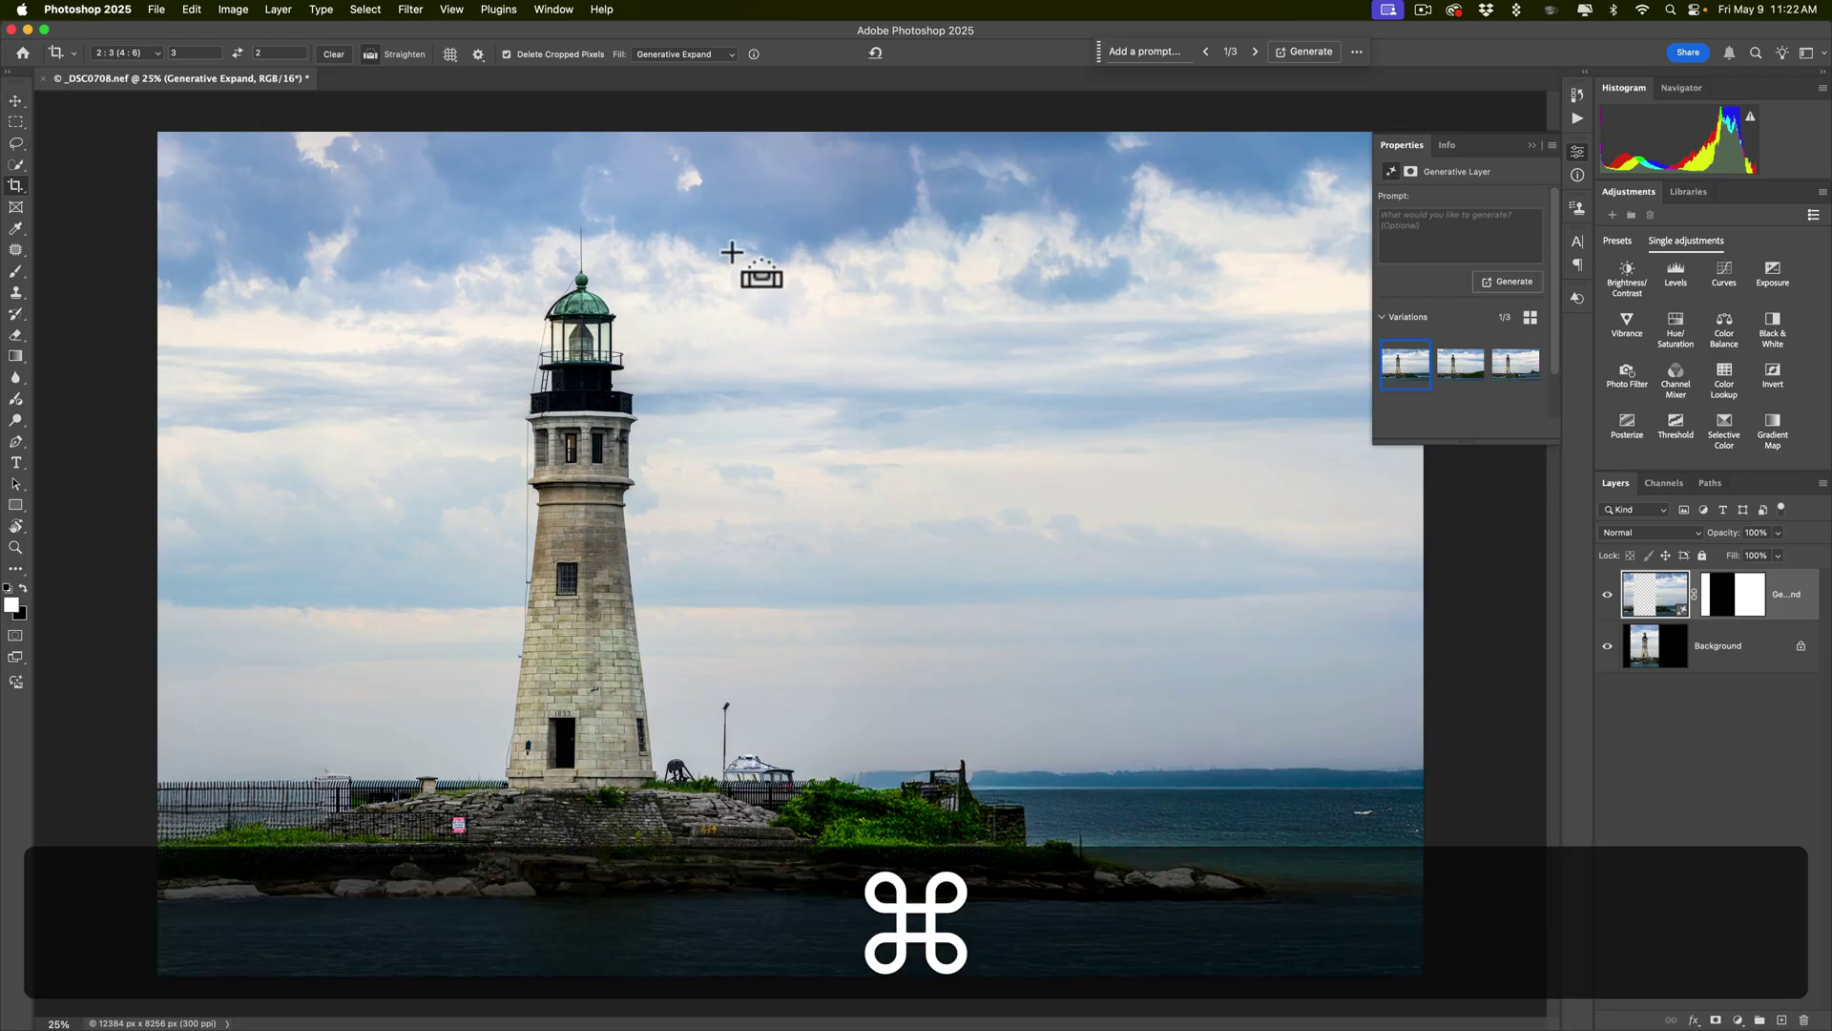
Step: Zoom to 66.7% and scroll to the lighthouse base, rocks and water
{"action": "key", "text": "super+plus"}
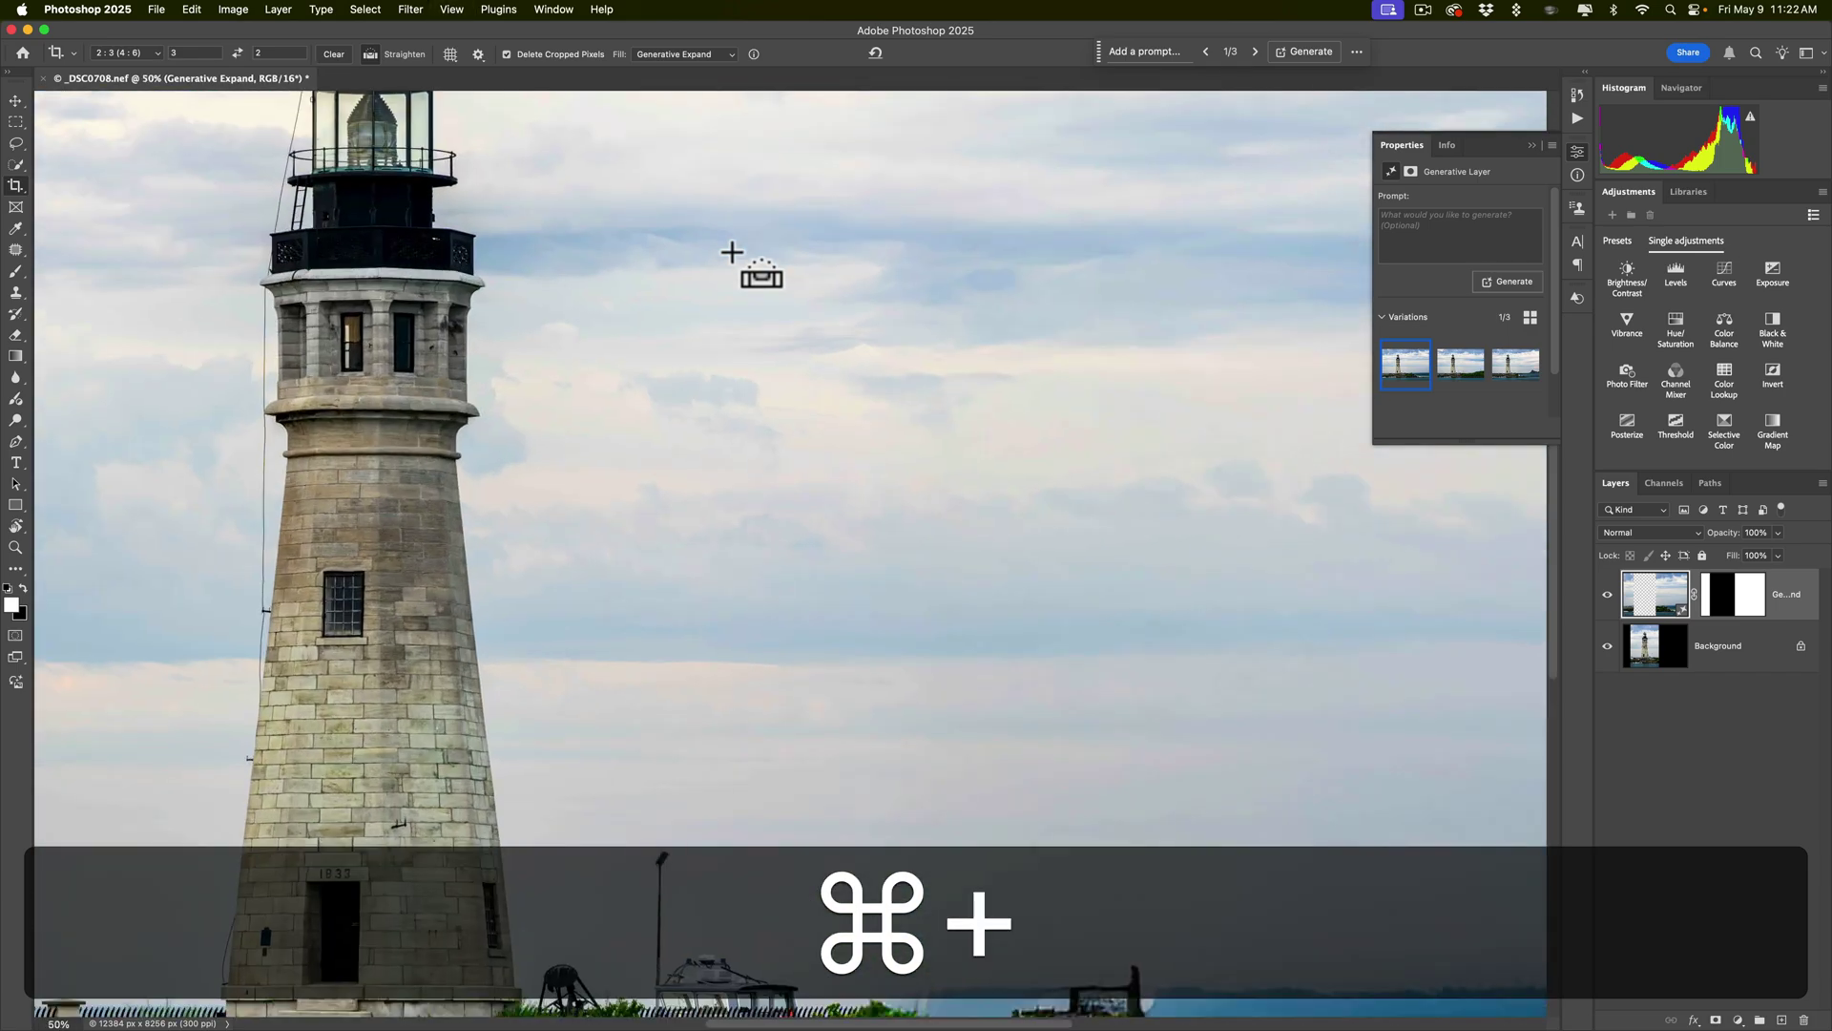
{"action": "key", "text": "super+plus"}
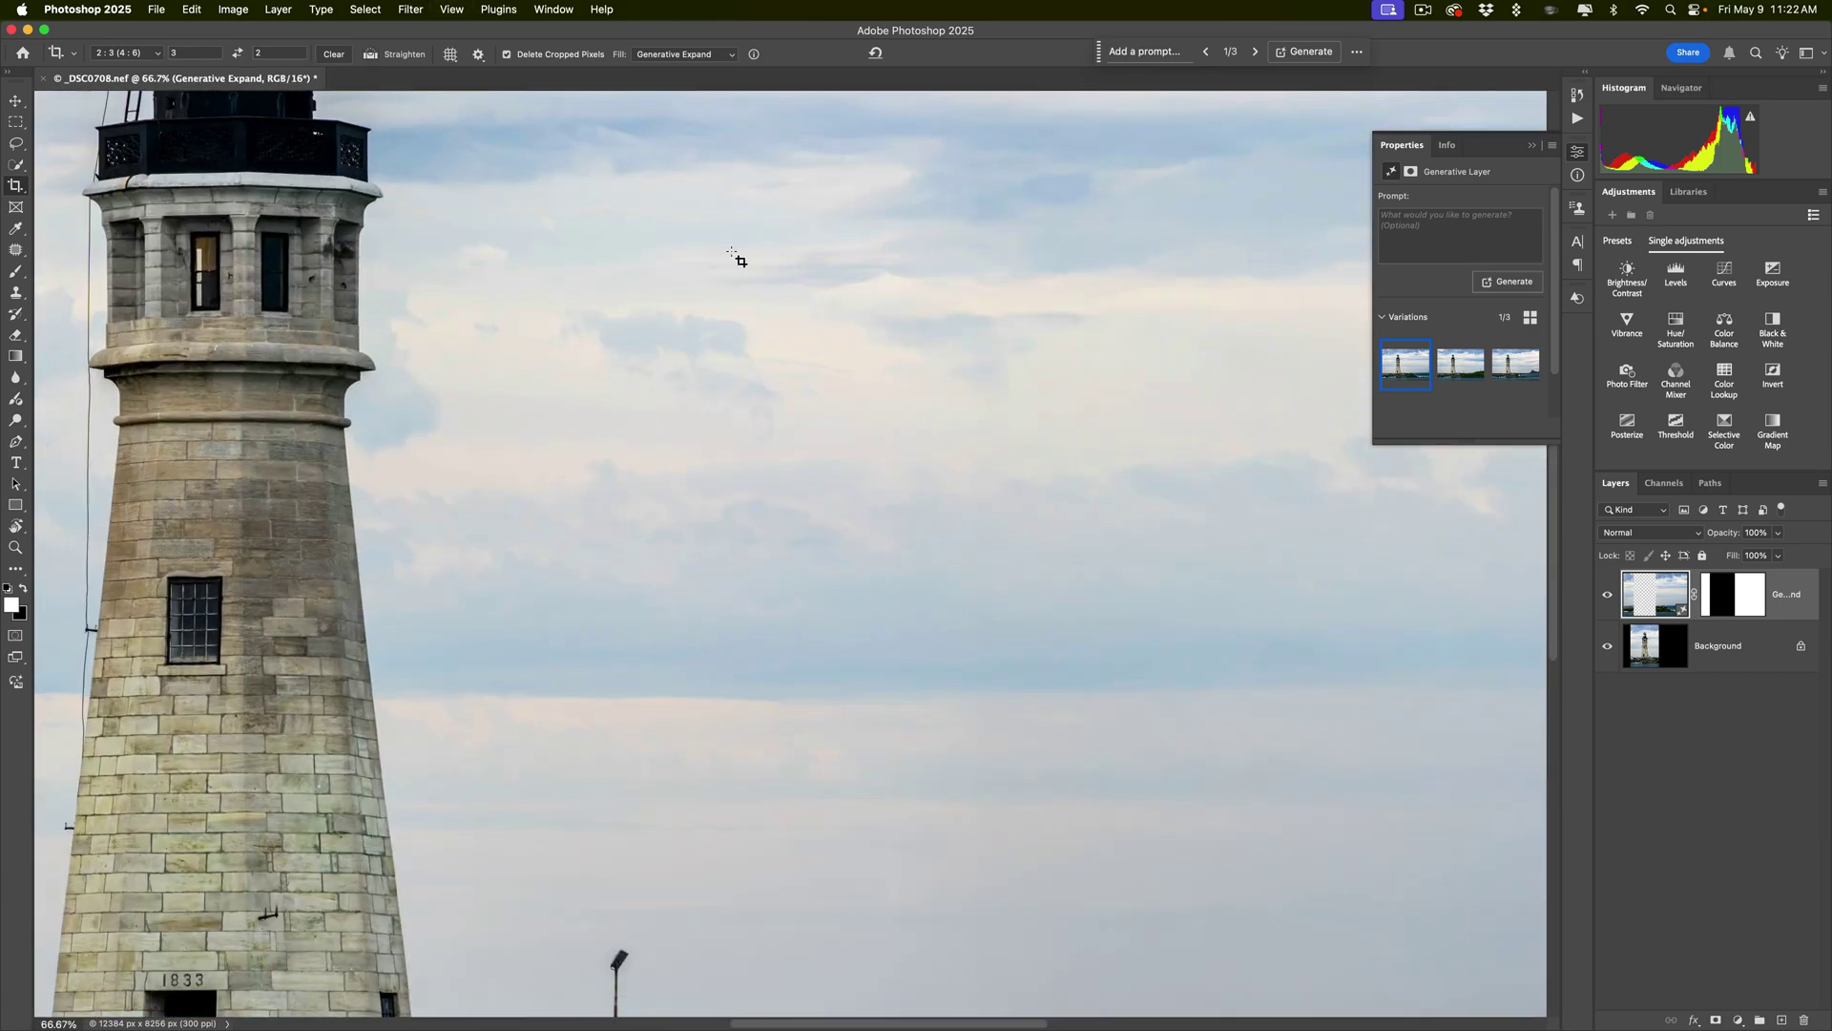
{"action": "scroll", "coordinate": [737, 258], "scroll_direction": "down", "scroll_amount": 10}
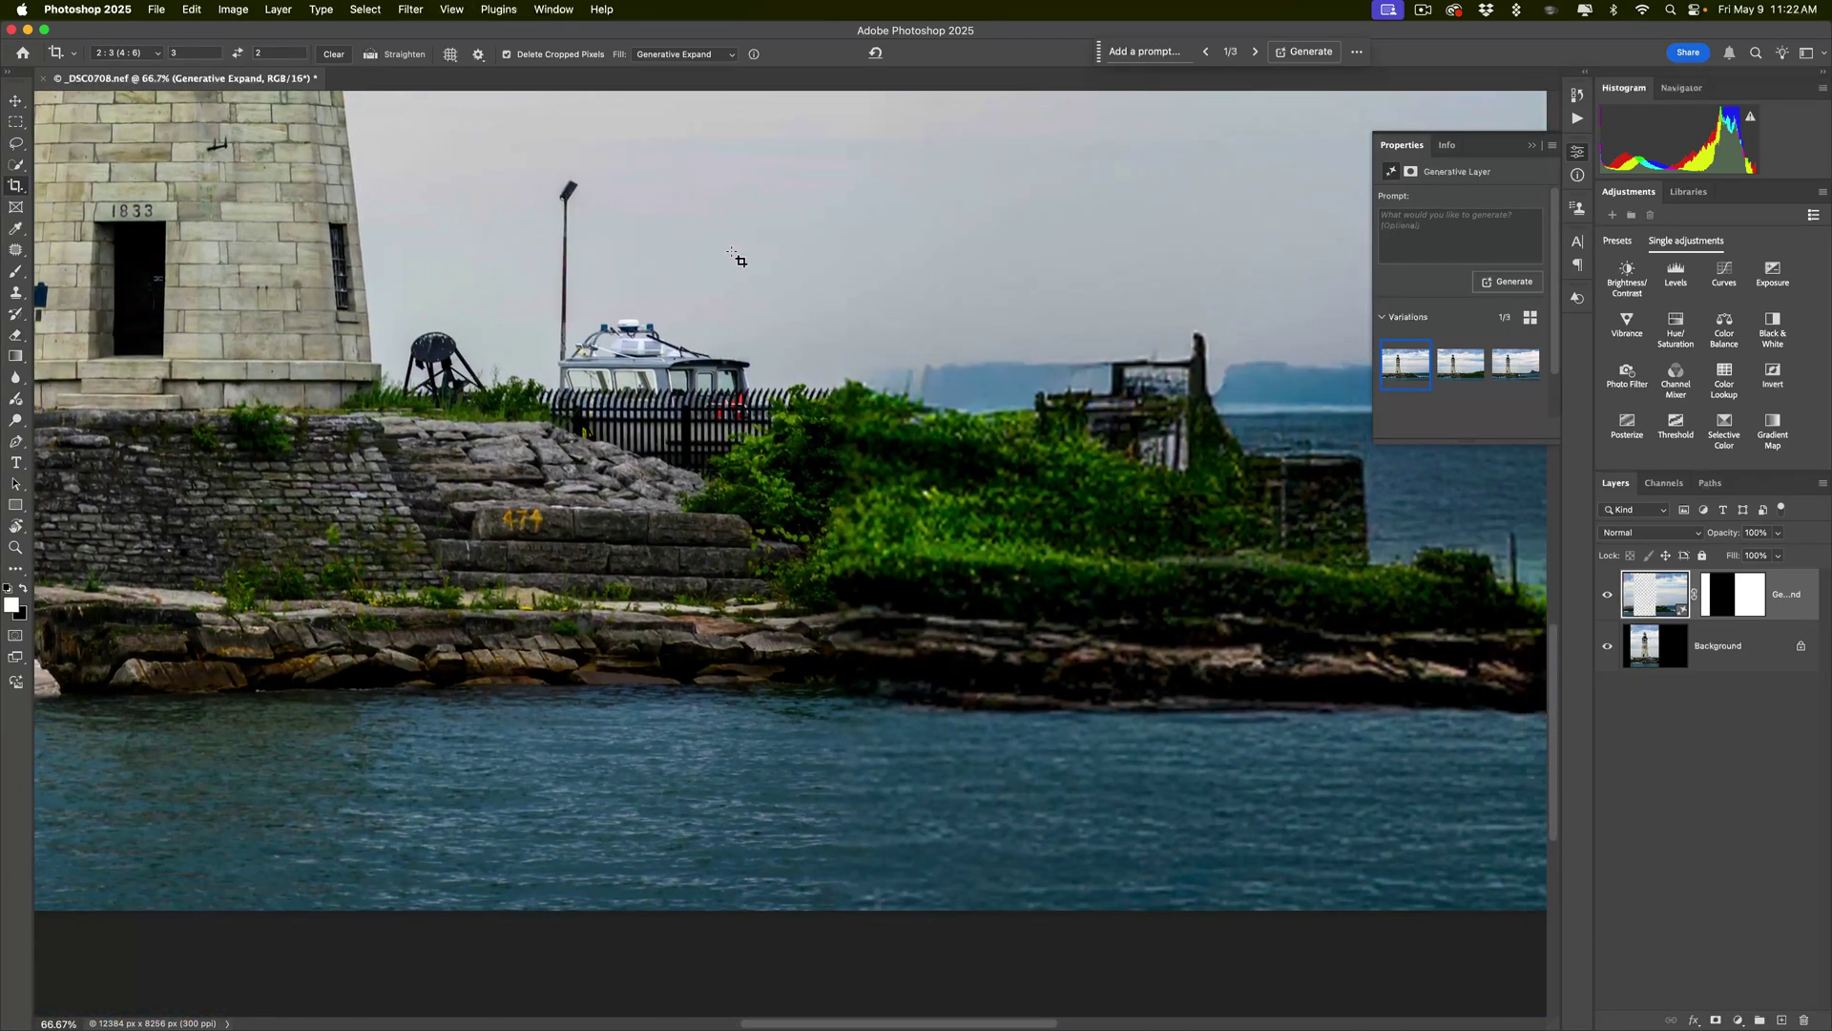
{"action": "scroll", "coordinate": [737, 257], "scroll_direction": "right", "scroll_amount": 2}
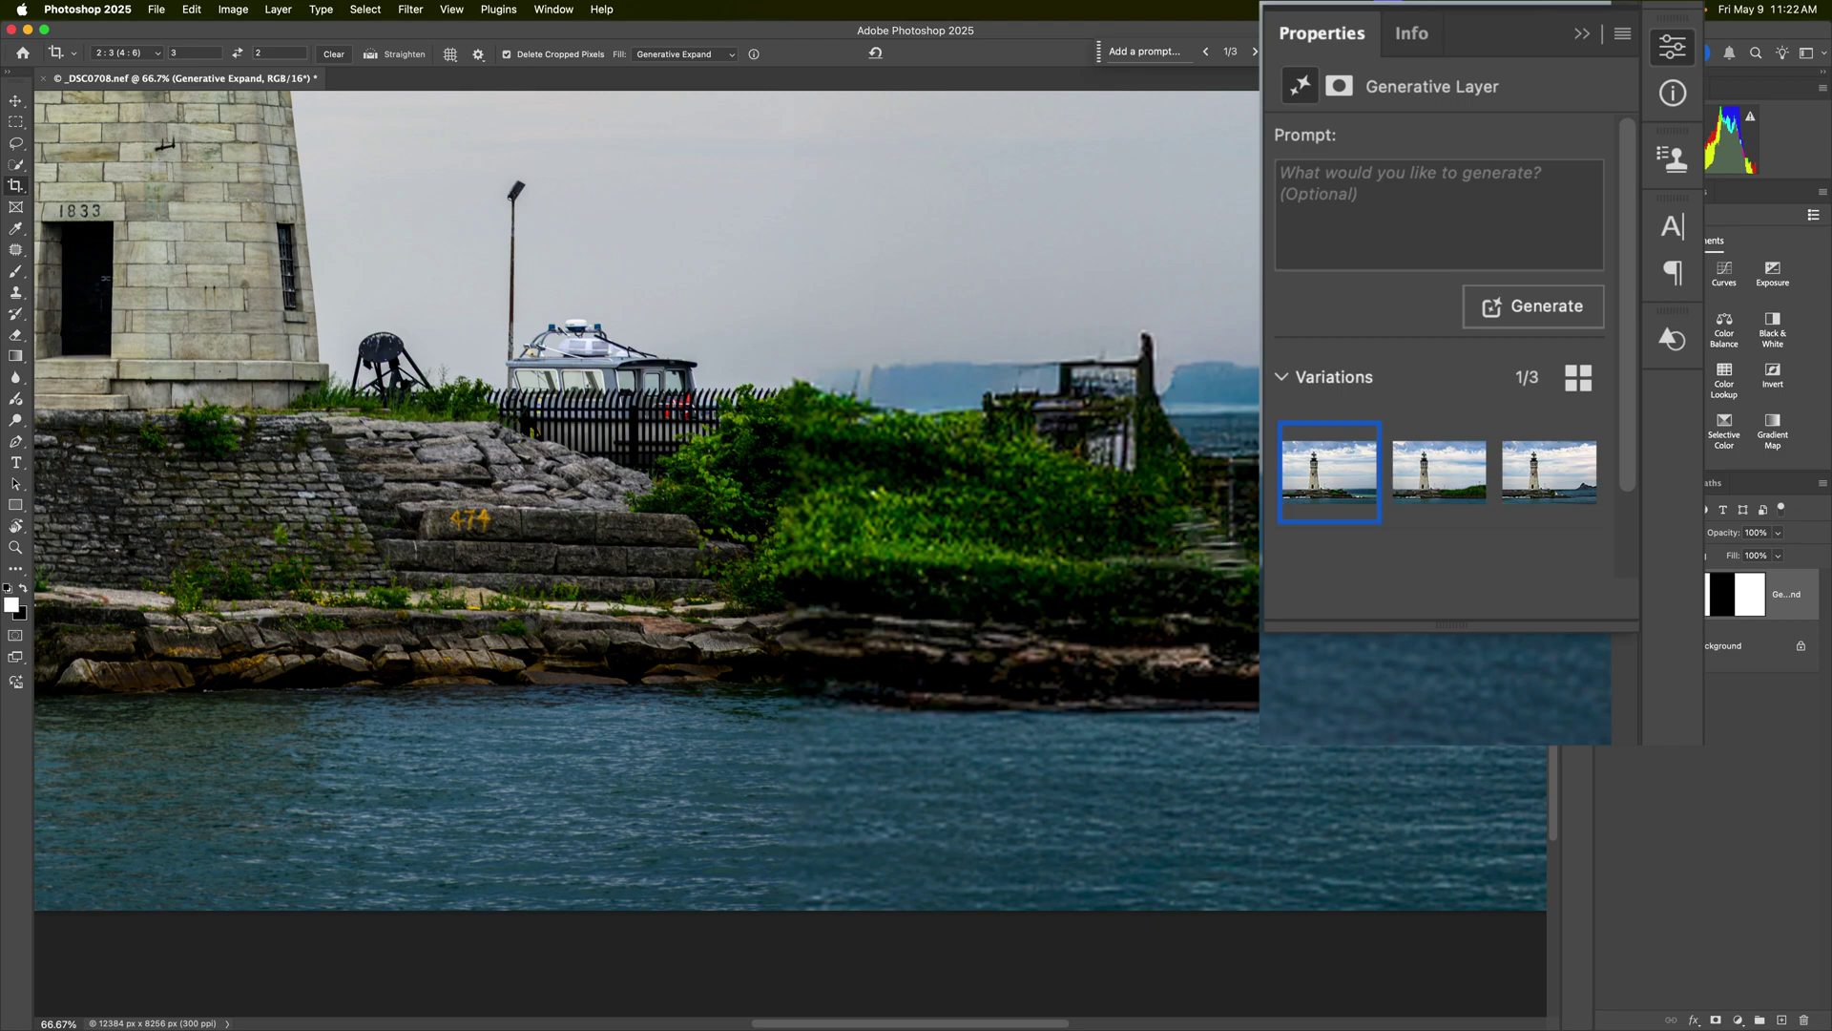
Step: Generate a fourth, Enhance Detail variation of the expanded fill so the counter reads 1/4
{"action": "mouse_move", "coordinate": [1335, 494]}
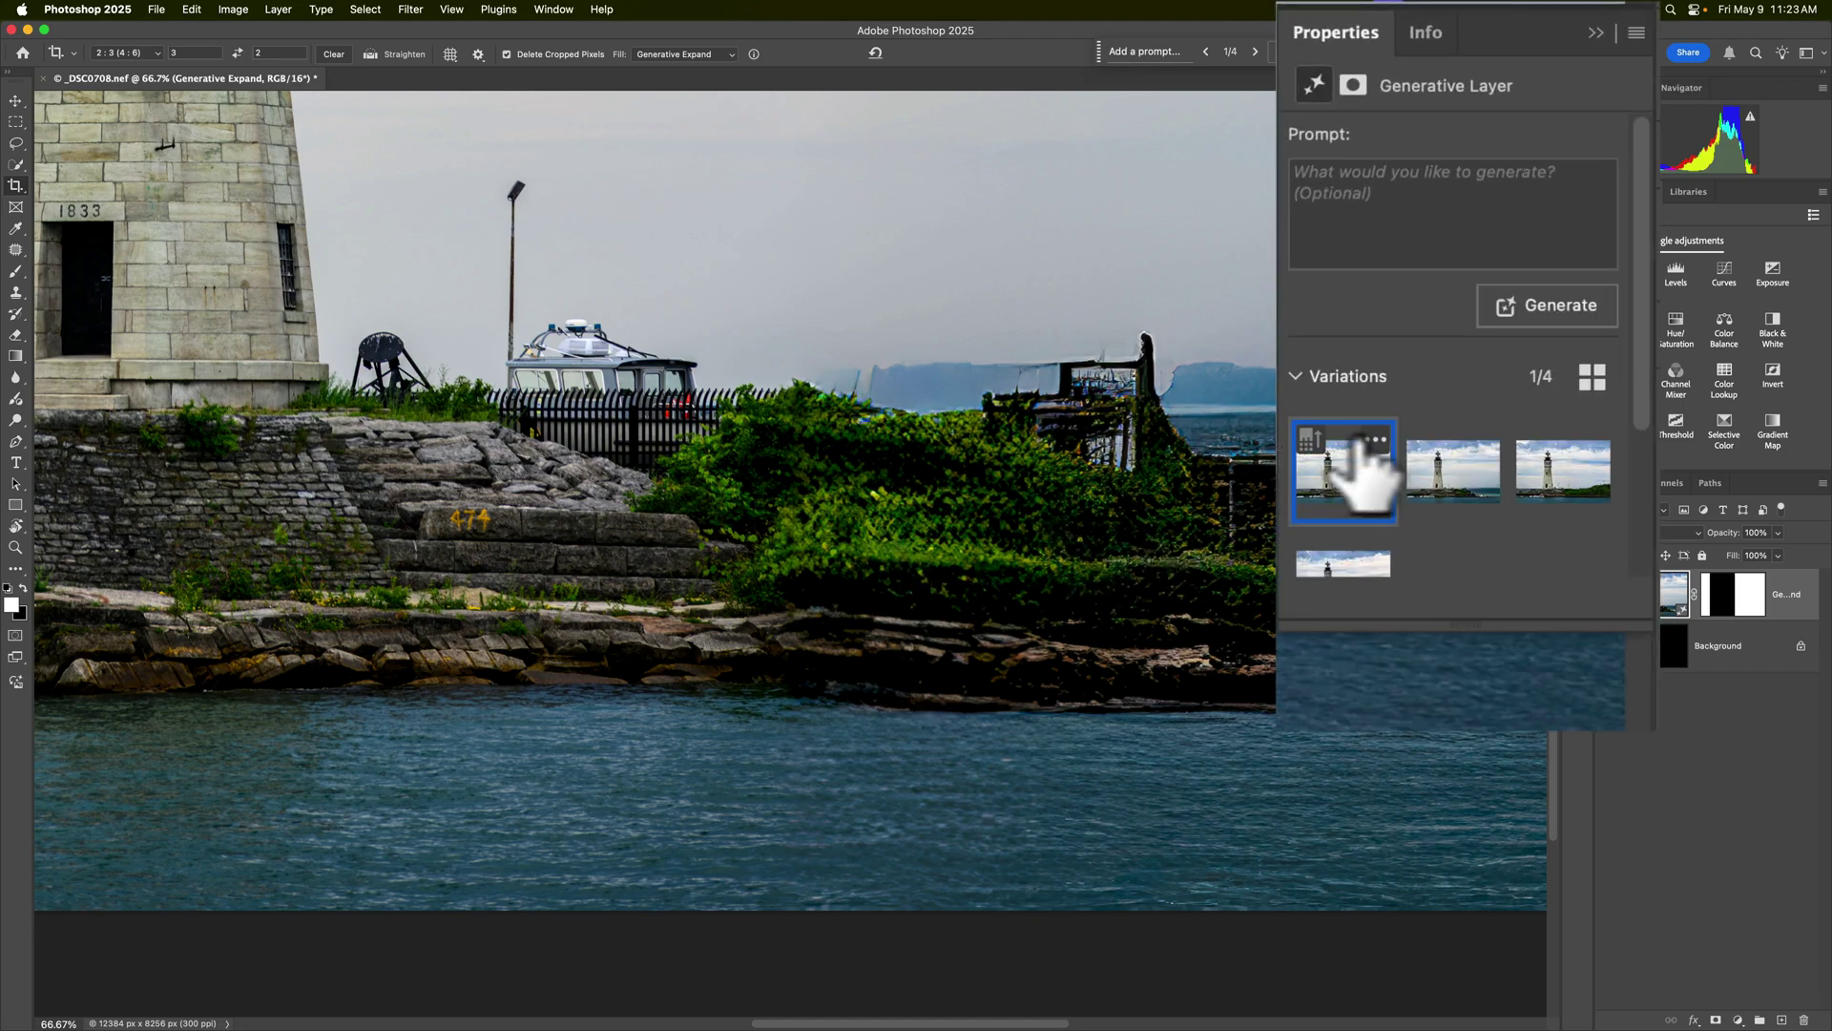
{"action": "mouse_move", "coordinate": [1472, 466]}
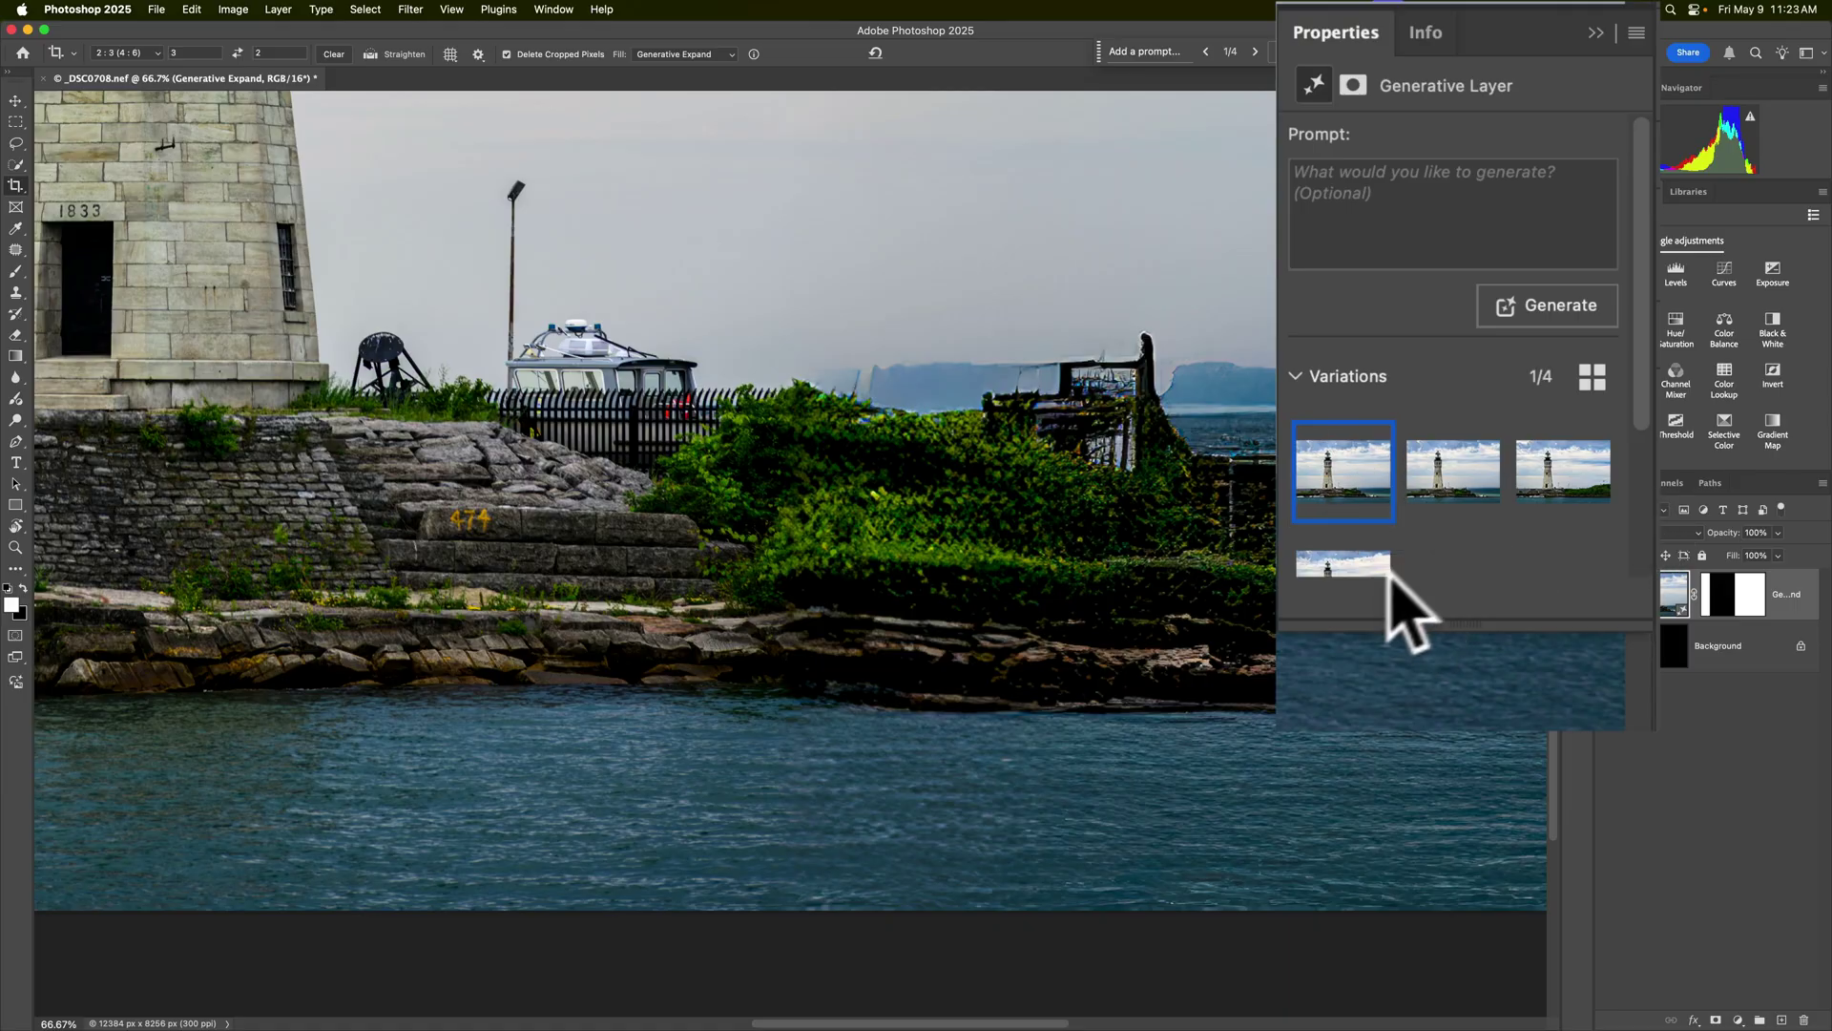
Step: Enlarge the Properties panel to show all four variations, preview the second, then return to the first
{"action": "scroll", "coordinate": [1453, 587], "scroll_direction": "down", "scroll_amount": 2}
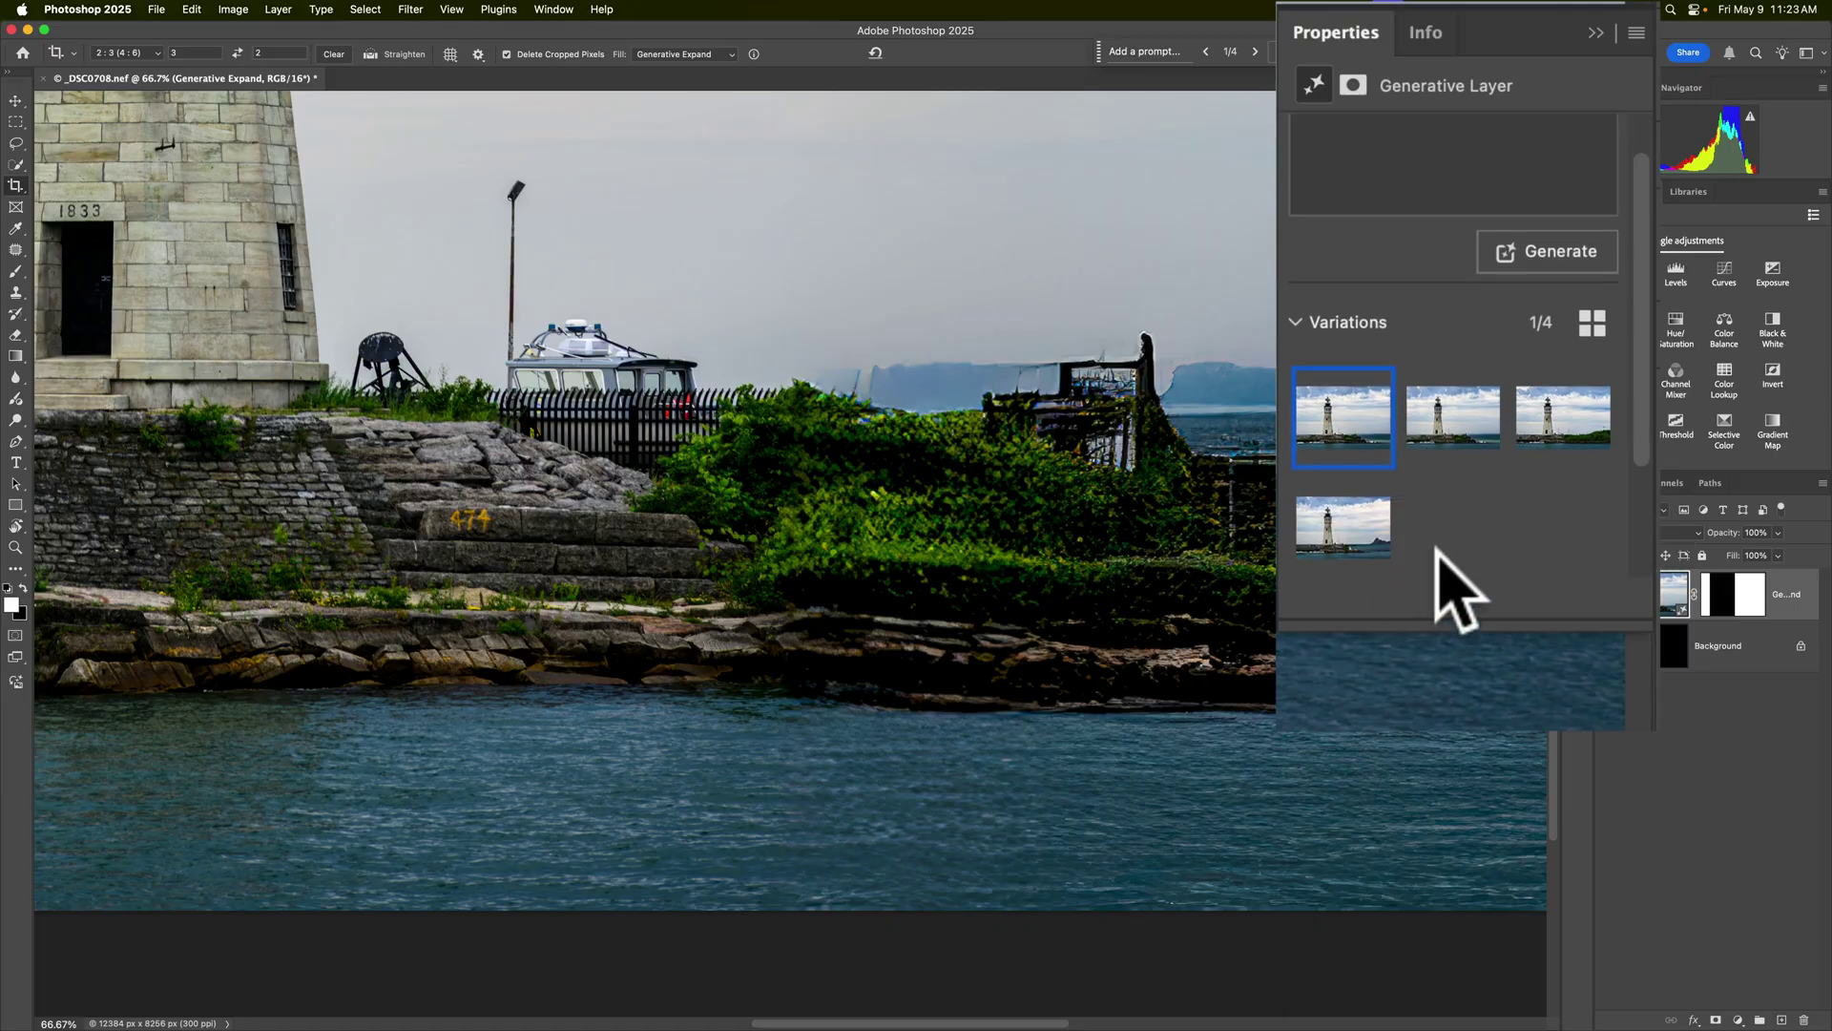
{"action": "left_click_drag", "start_coordinate": [1433, 620], "coordinate": [1438, 708]}
{"action": "left_click", "coordinate": [1443, 637]}
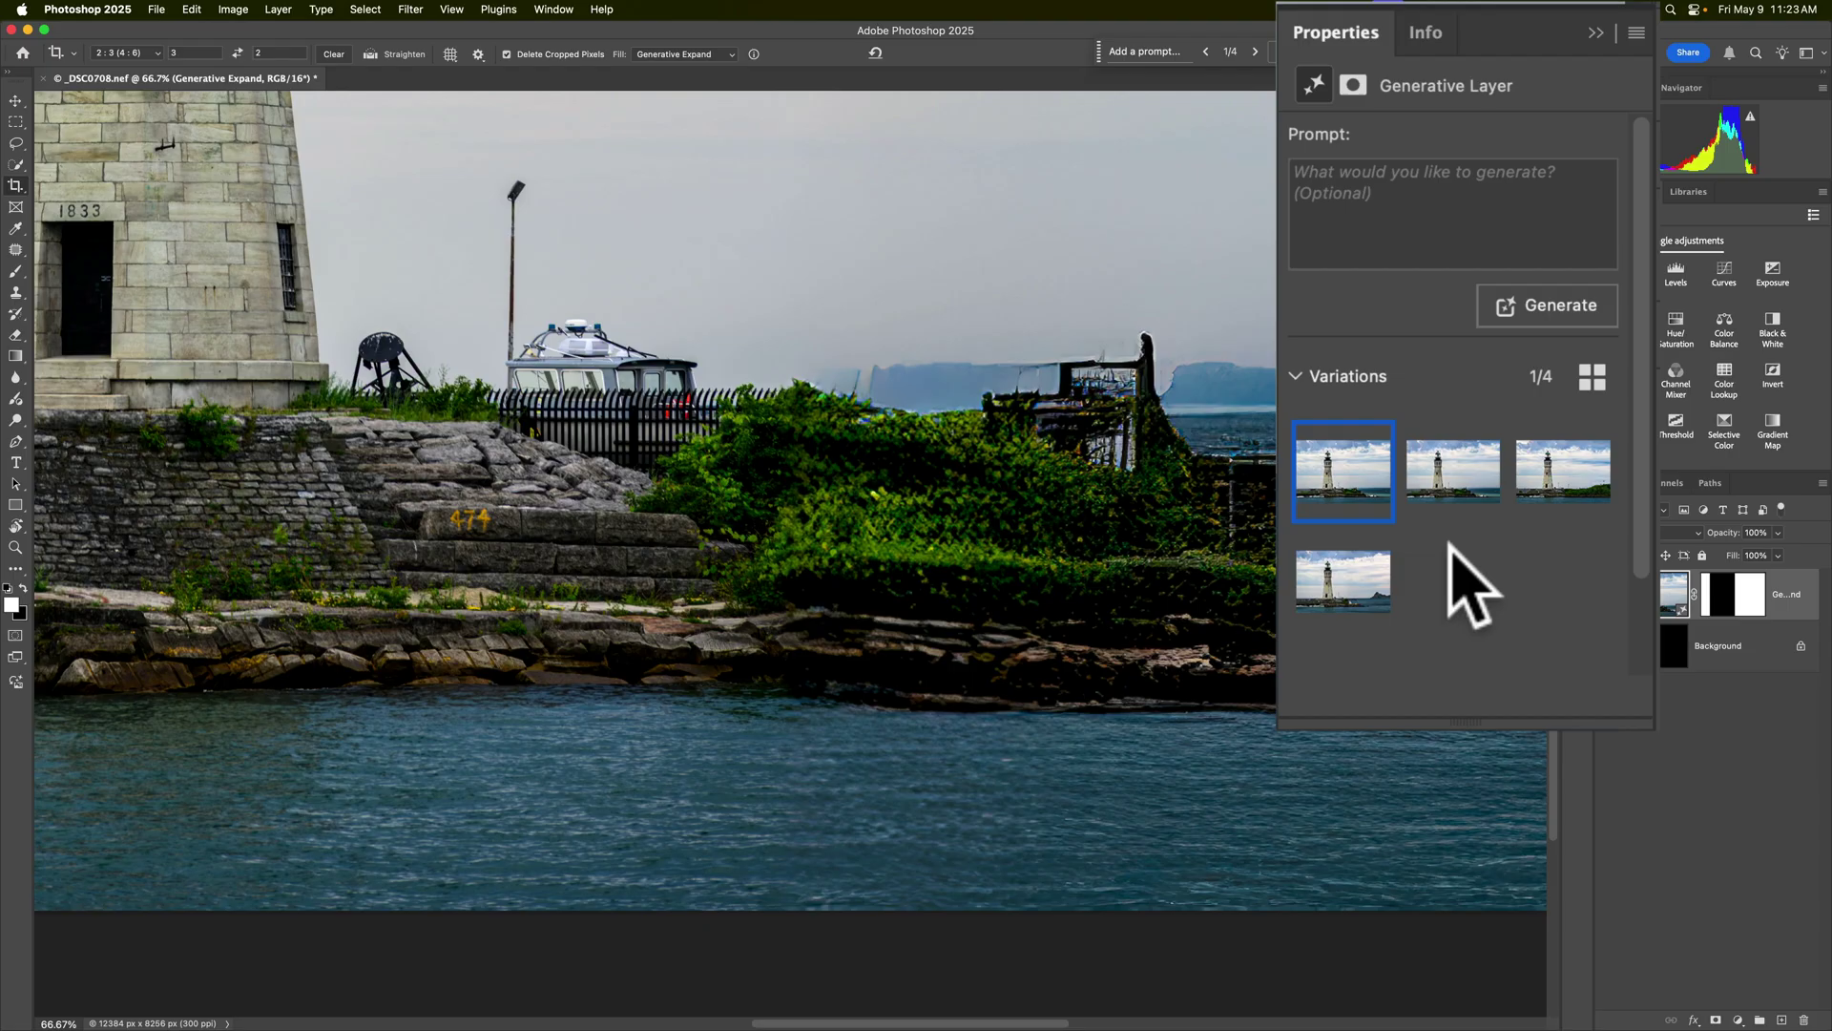
{"action": "mouse_move", "coordinate": [1334, 458]}
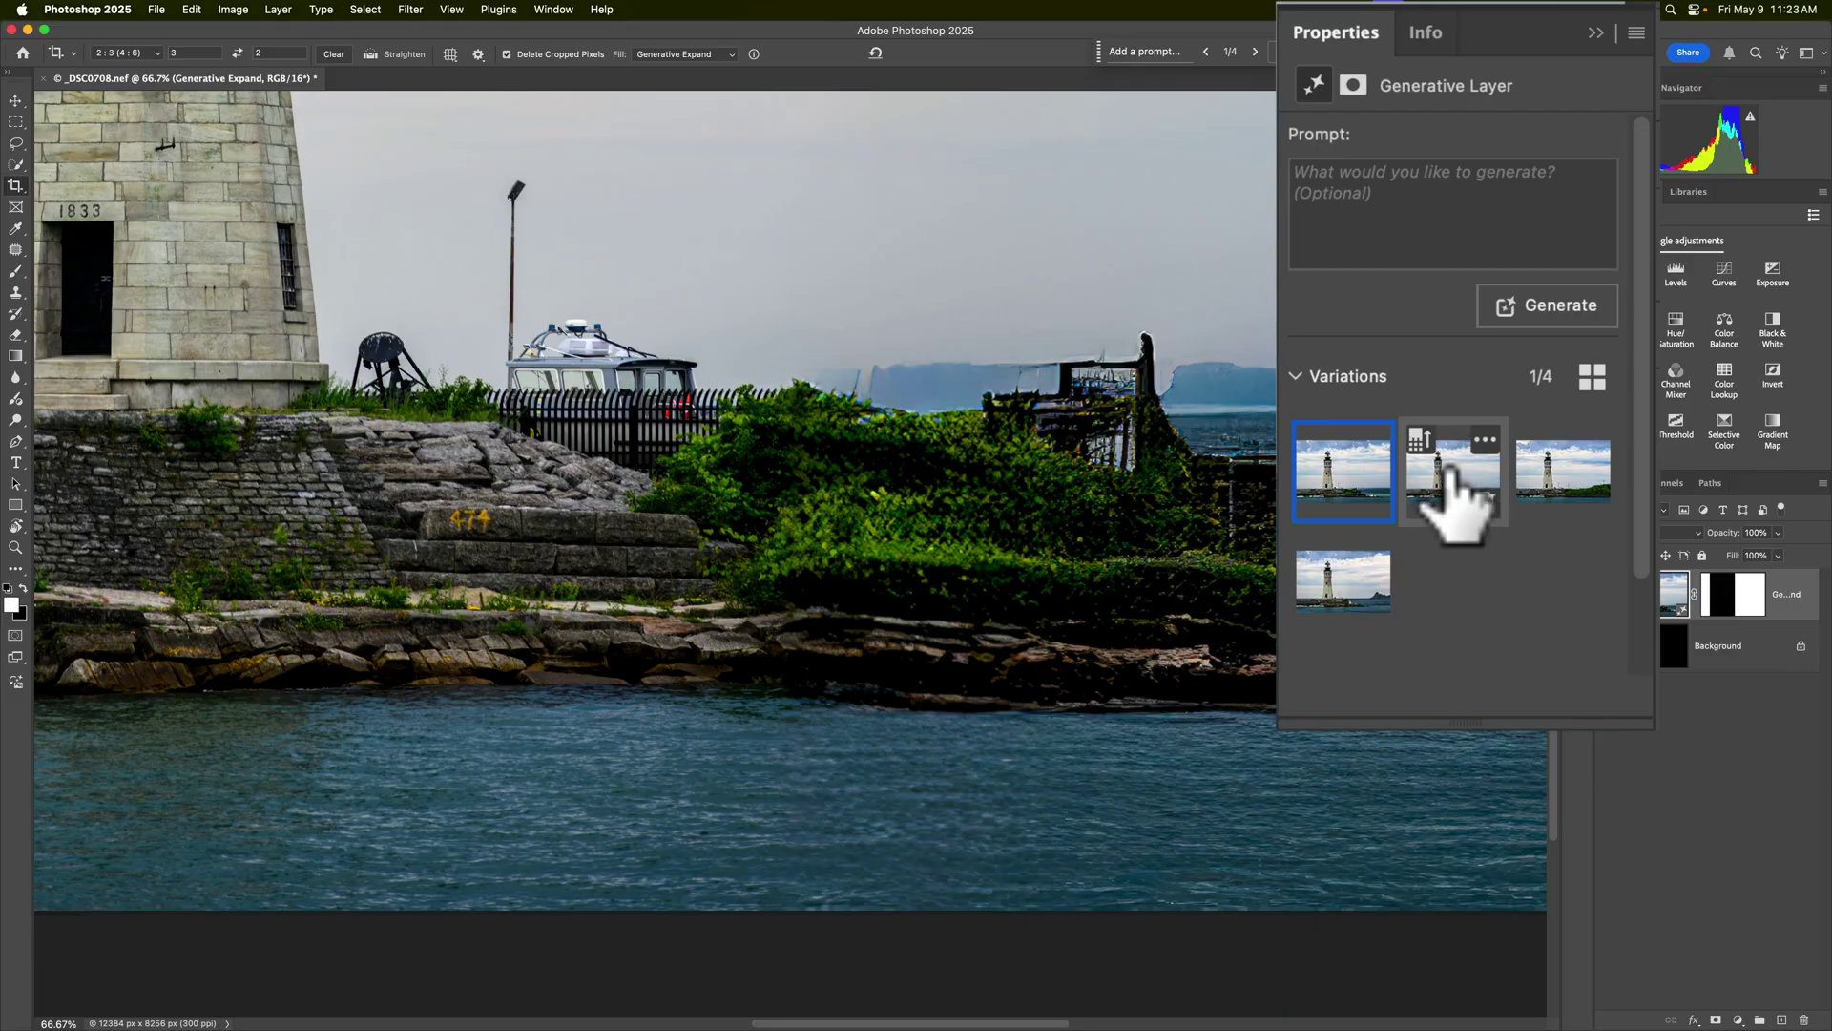
{"action": "left_click", "coordinate": [1436, 486]}
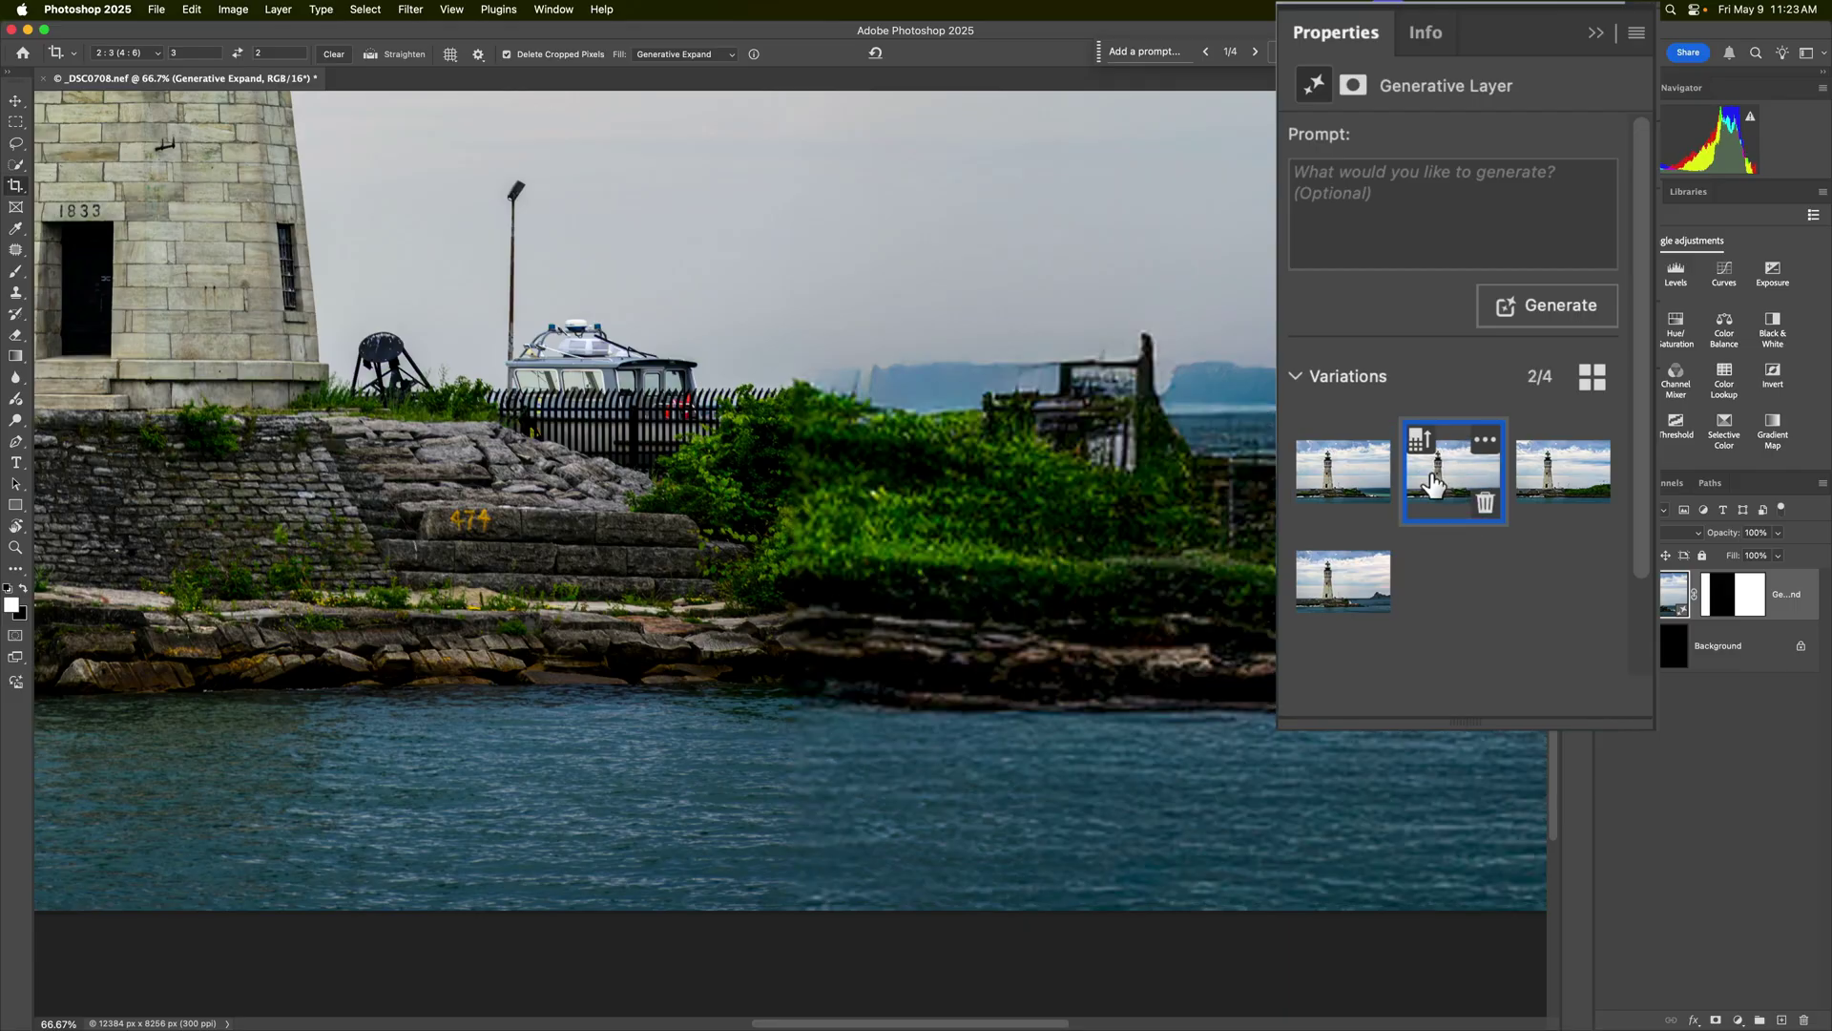
{"action": "left_click", "coordinate": [1346, 473]}
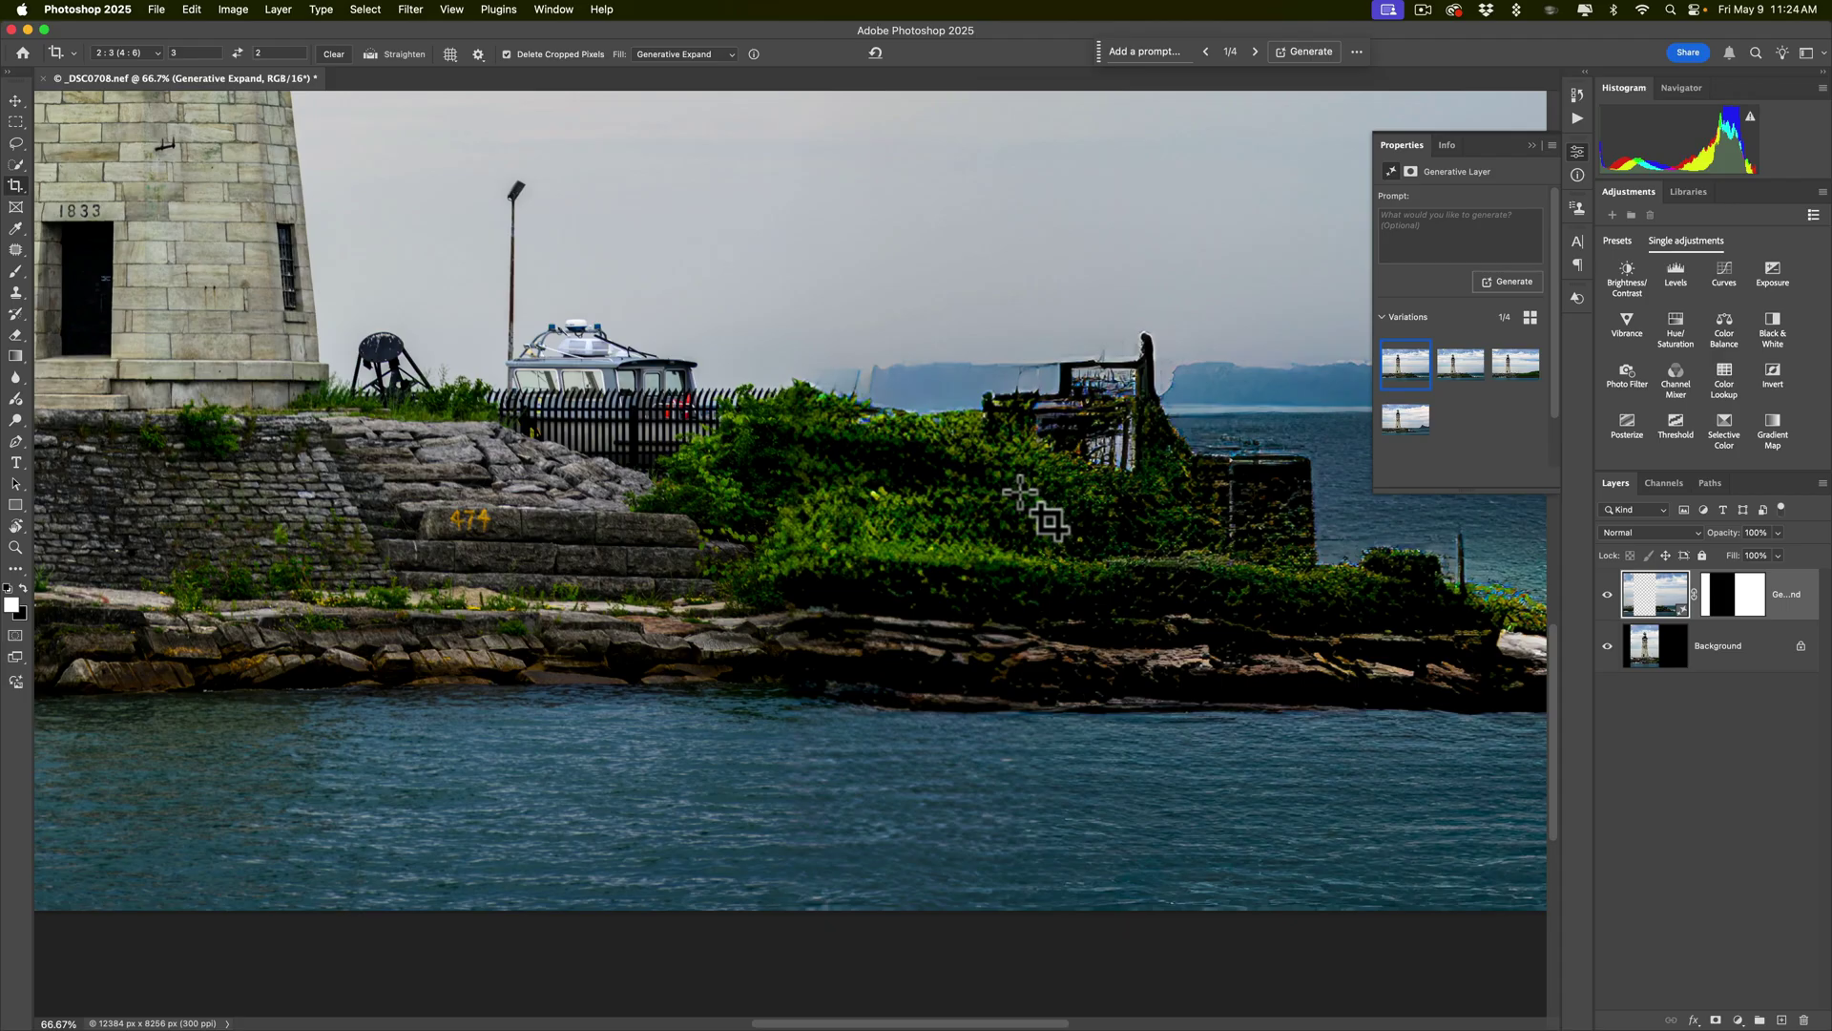
Step: Apply the first variation, scroll to the image's left edge, then switch to the second variation
{"action": "mouse_move", "coordinate": [1463, 379]}
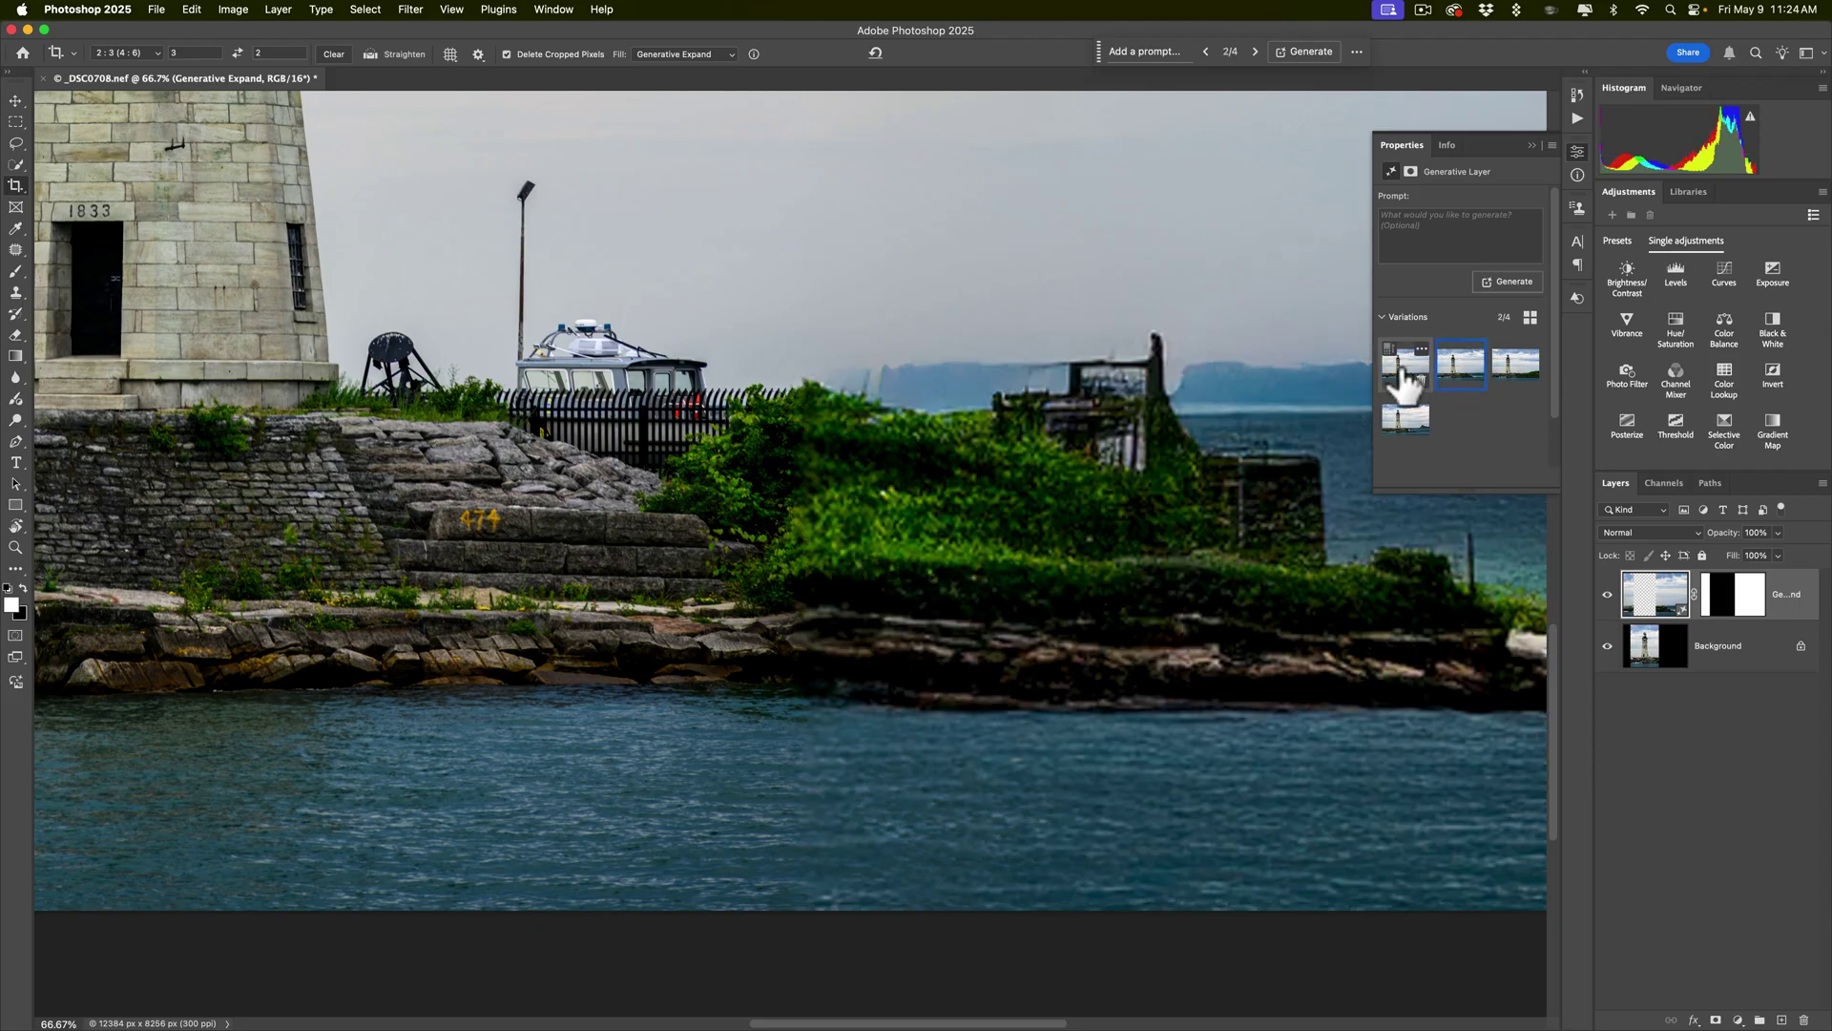
{"action": "left_click", "coordinate": [1400, 372]}
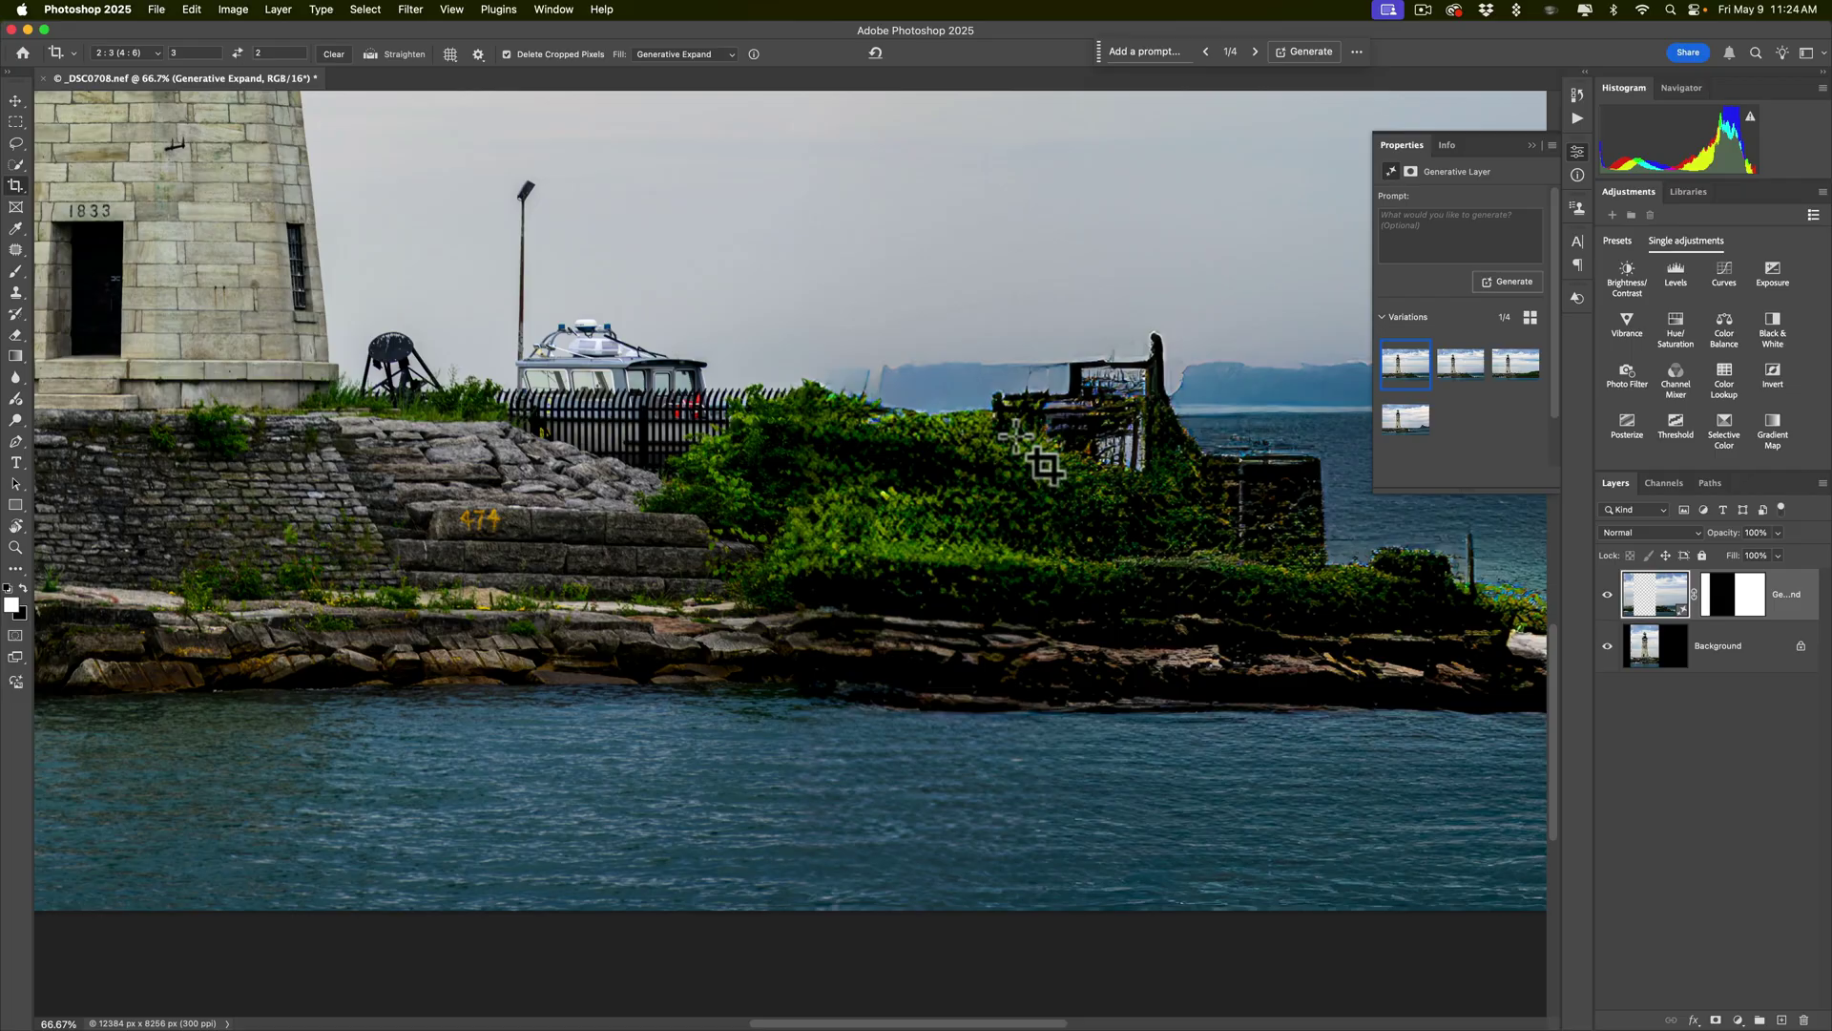
{"action": "scroll", "coordinate": [1045, 465], "scroll_direction": "left", "scroll_amount": 15}
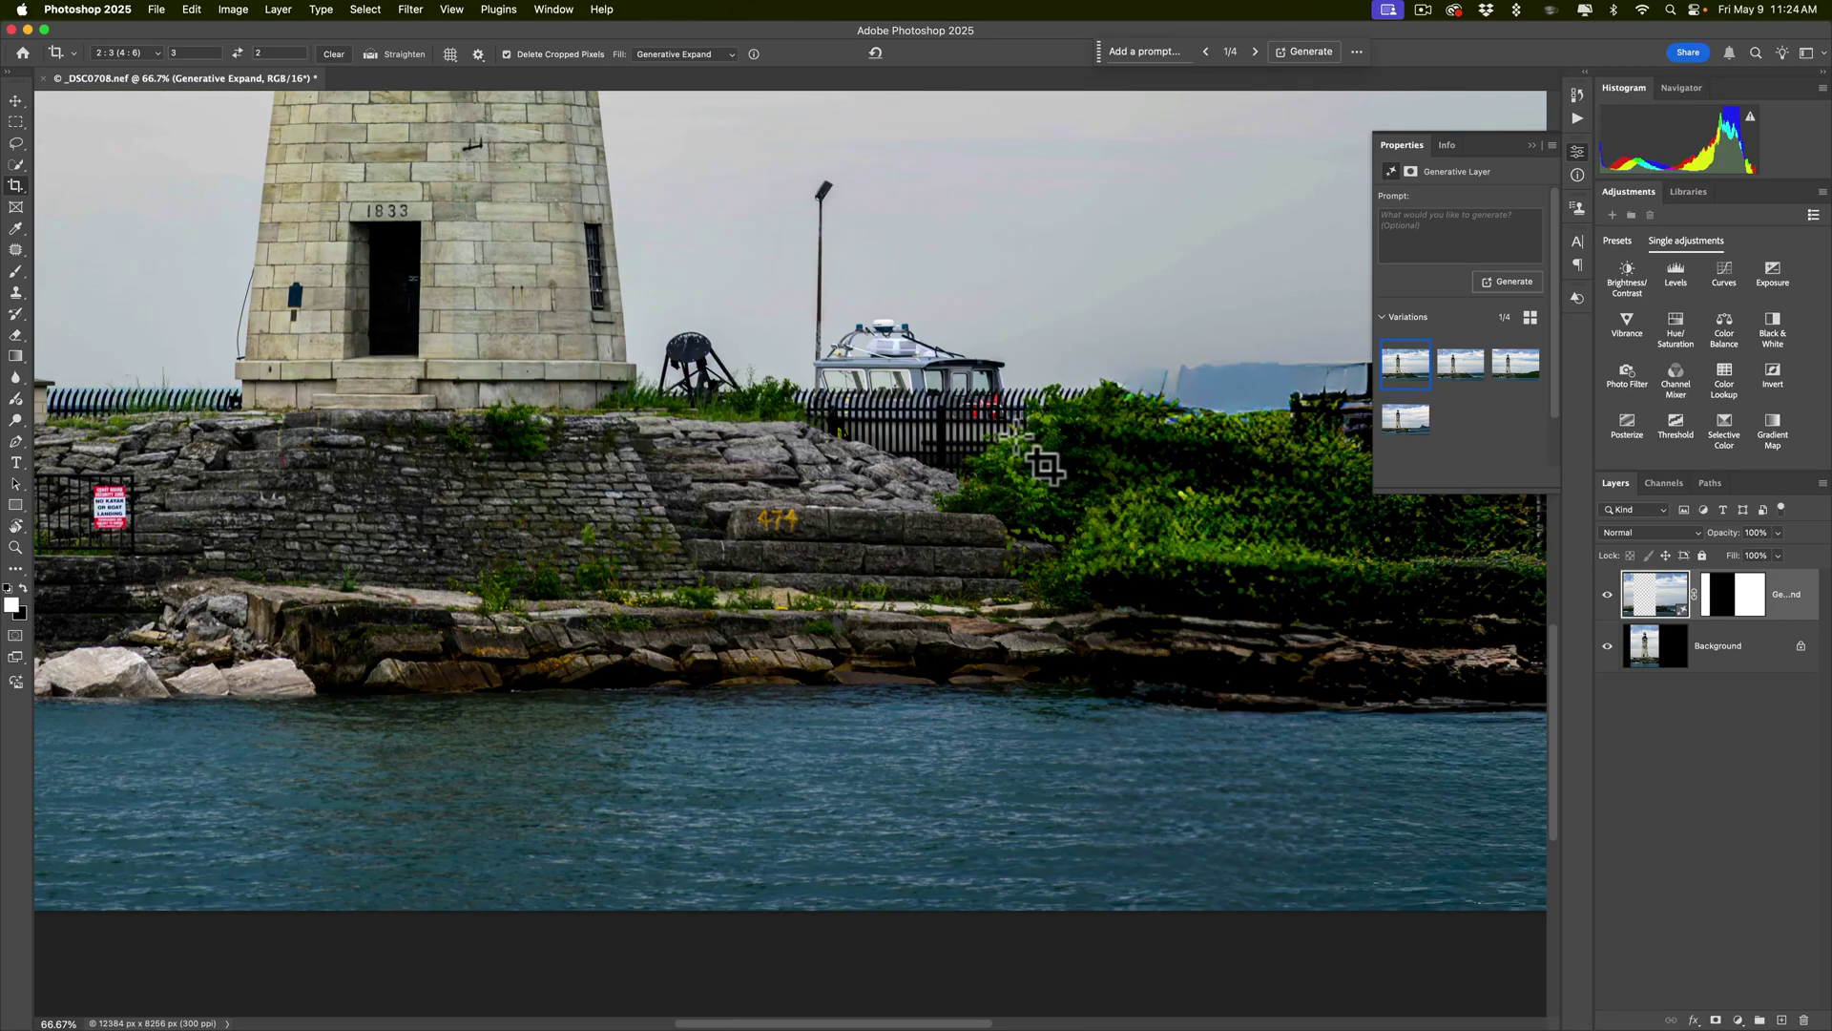
{"action": "scroll", "coordinate": [1045, 465], "scroll_direction": "left", "scroll_amount": 3}
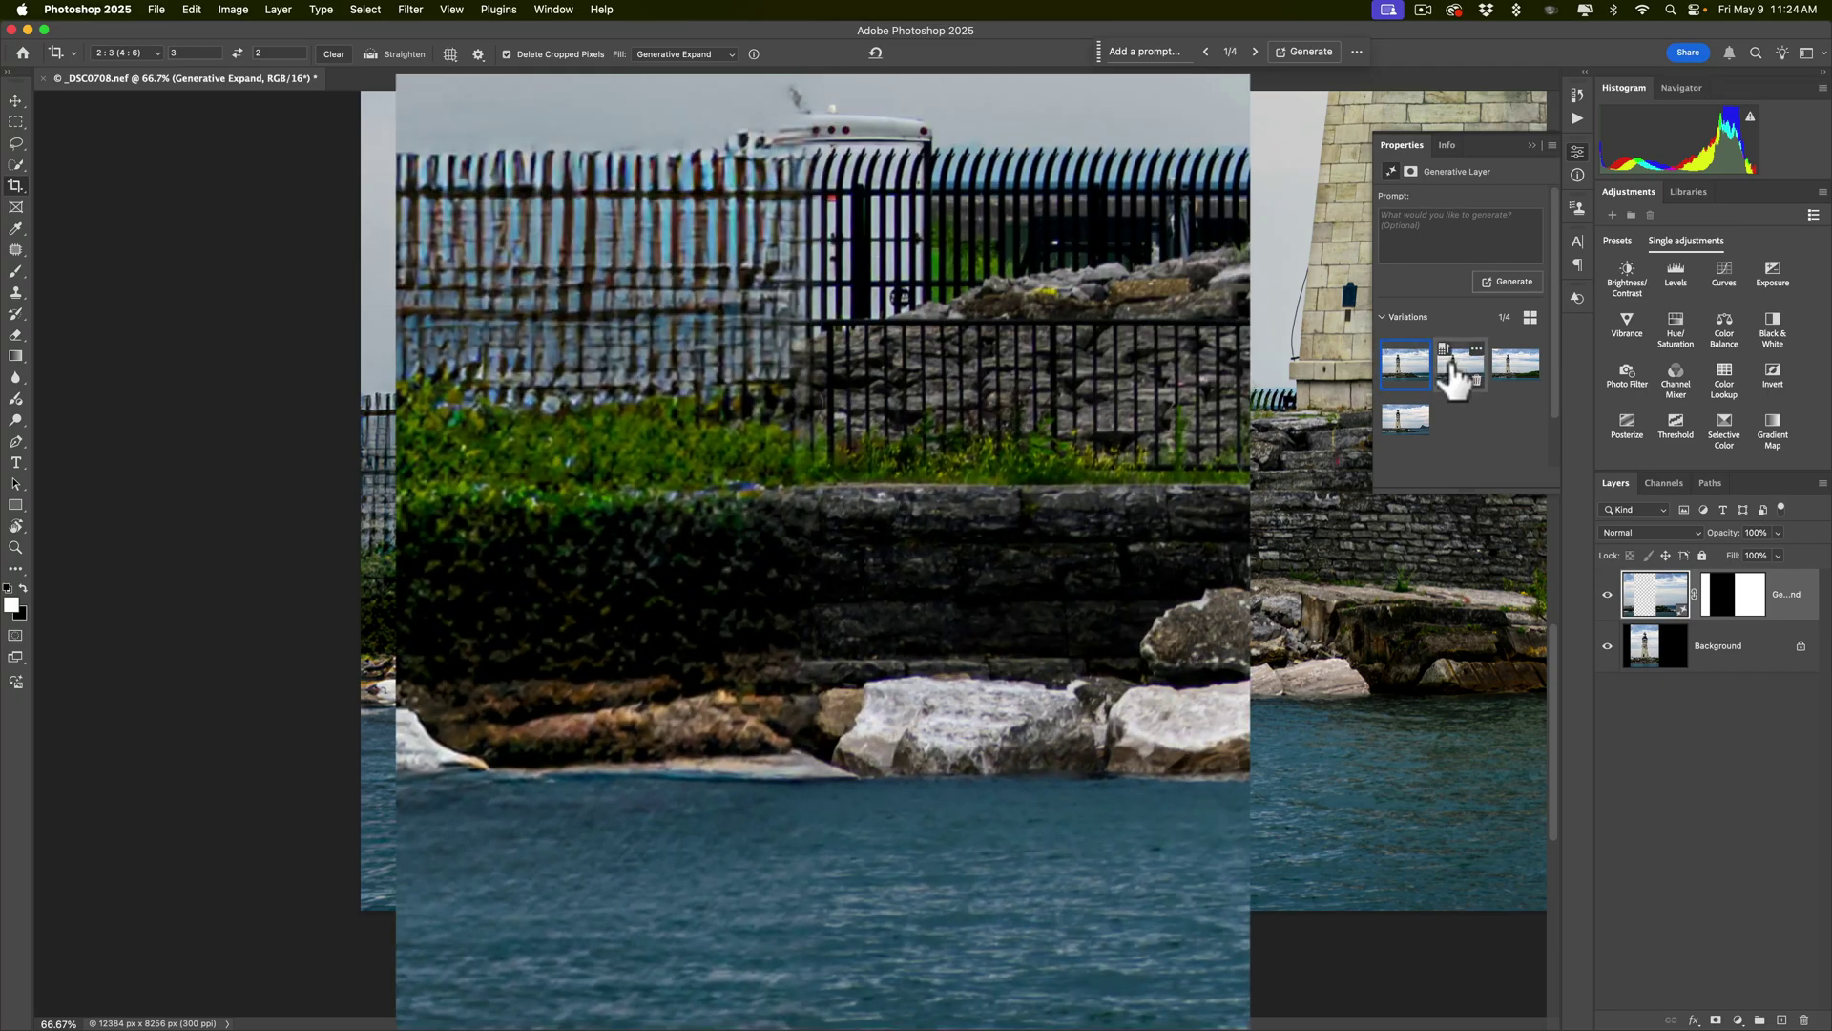
{"action": "left_click", "coordinate": [1452, 370]}
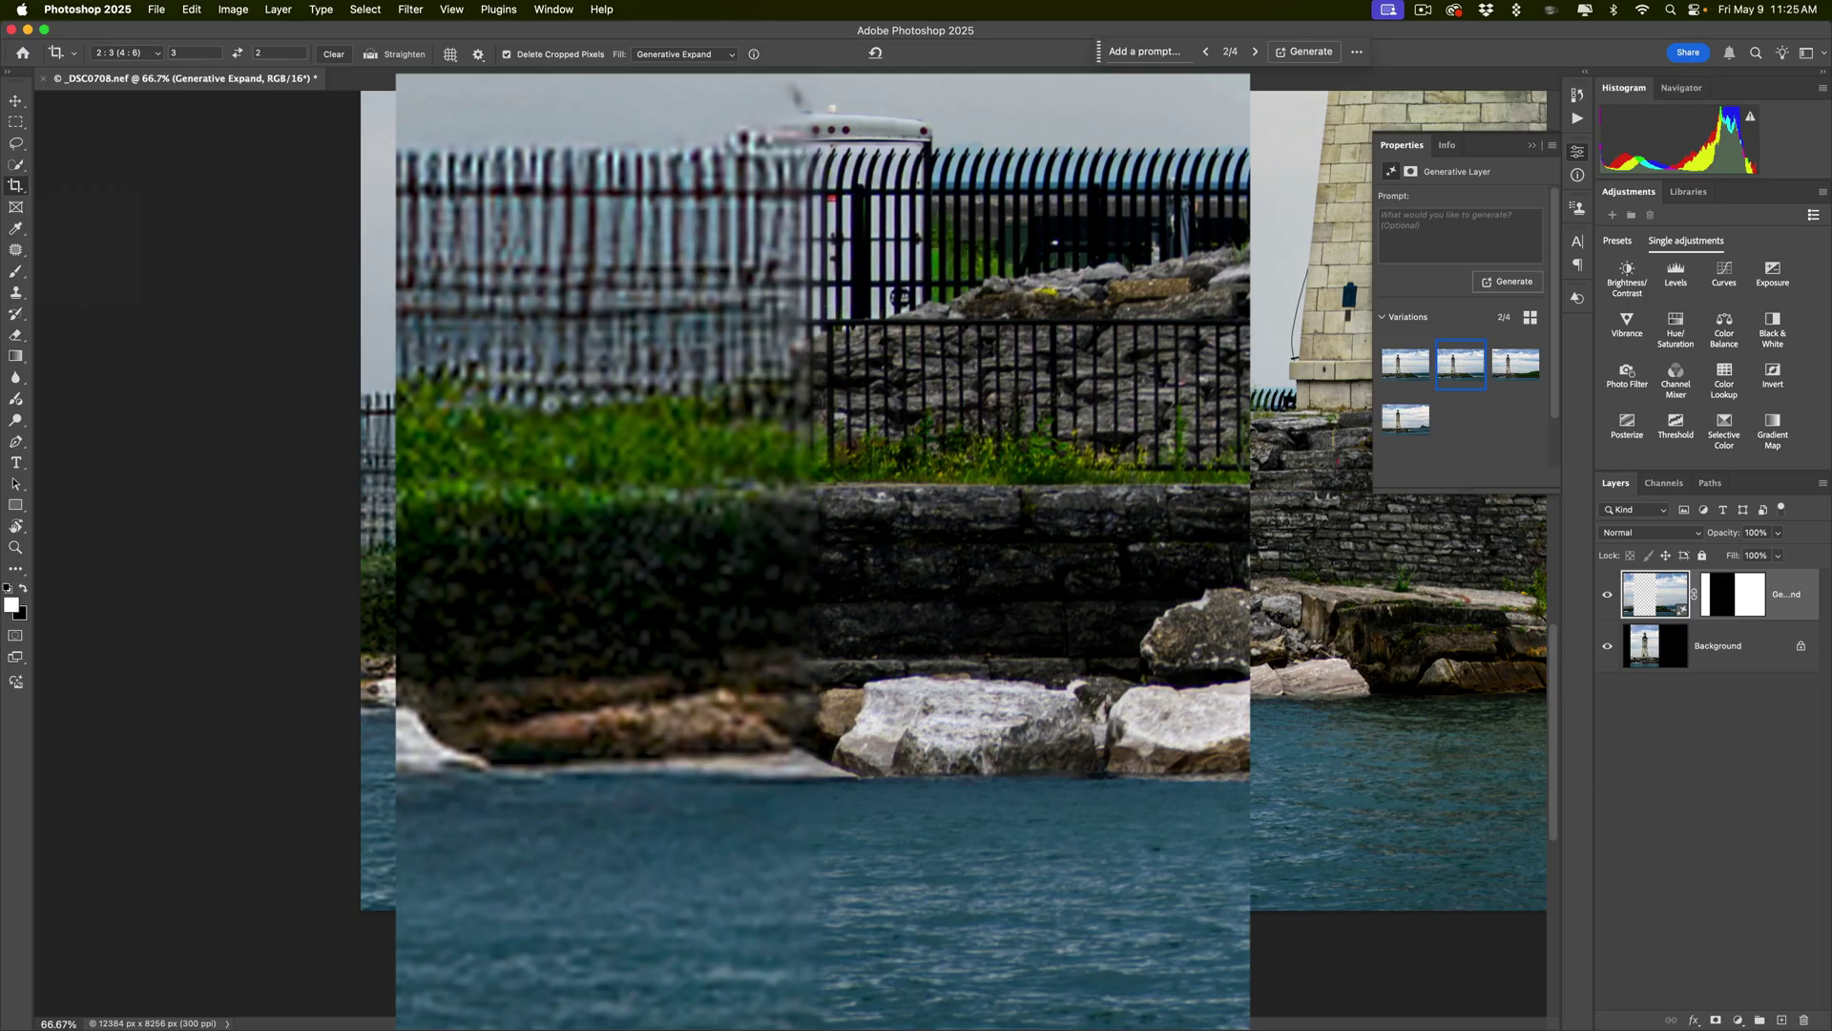
Step: Toggle between the first and second variations on the fence and rocks, ending on the first
{"action": "left_click", "coordinate": [1393, 372]}
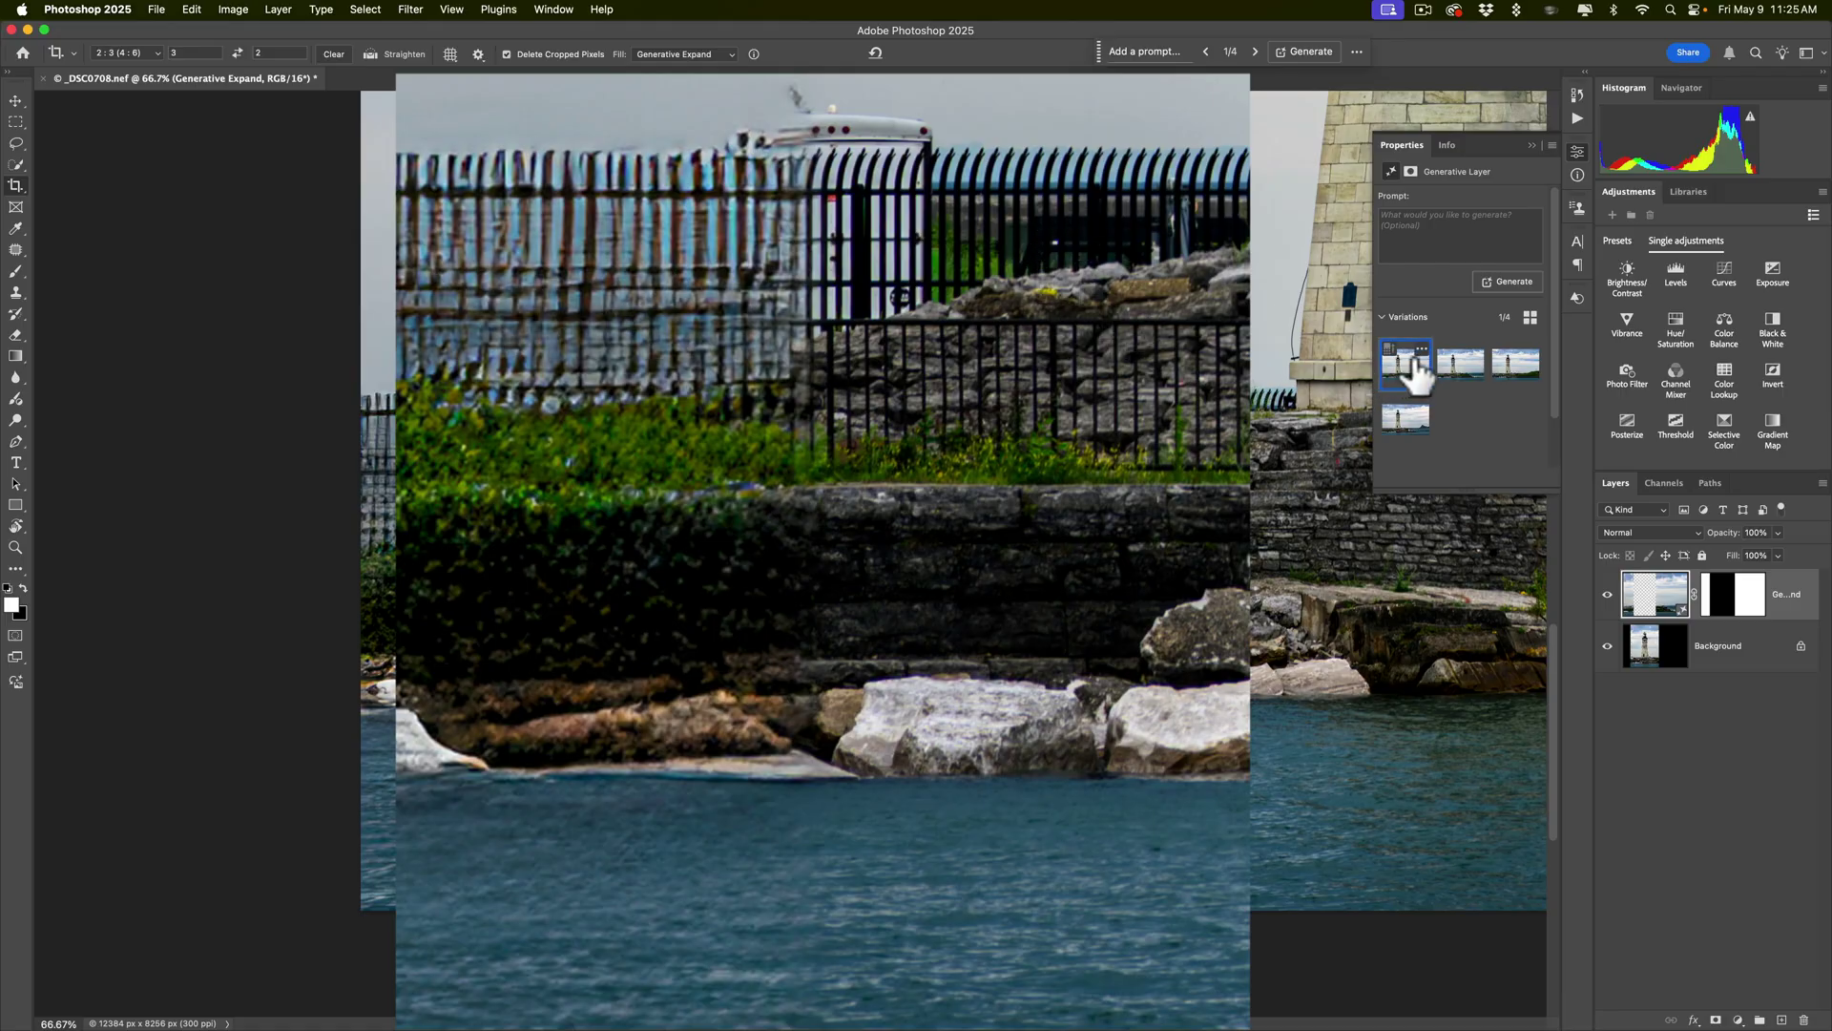
{"action": "left_click", "coordinate": [1465, 374]}
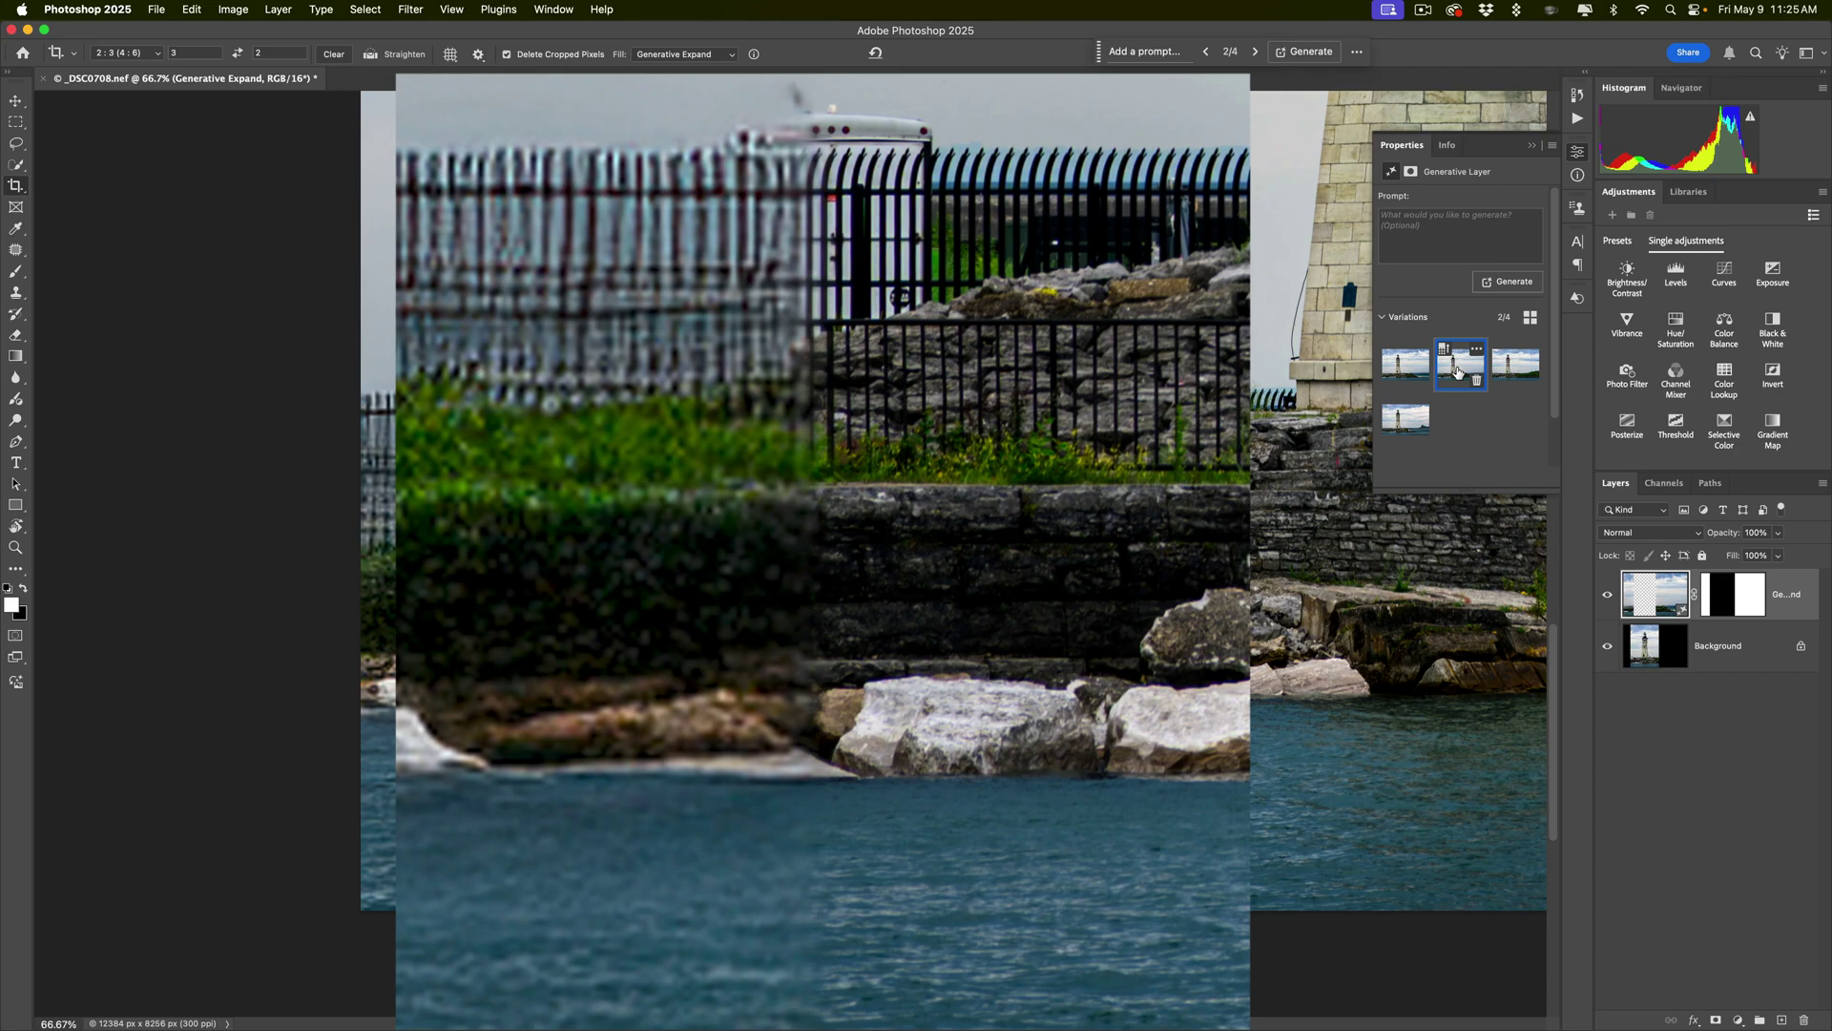
{"action": "left_click", "coordinate": [1404, 367]}
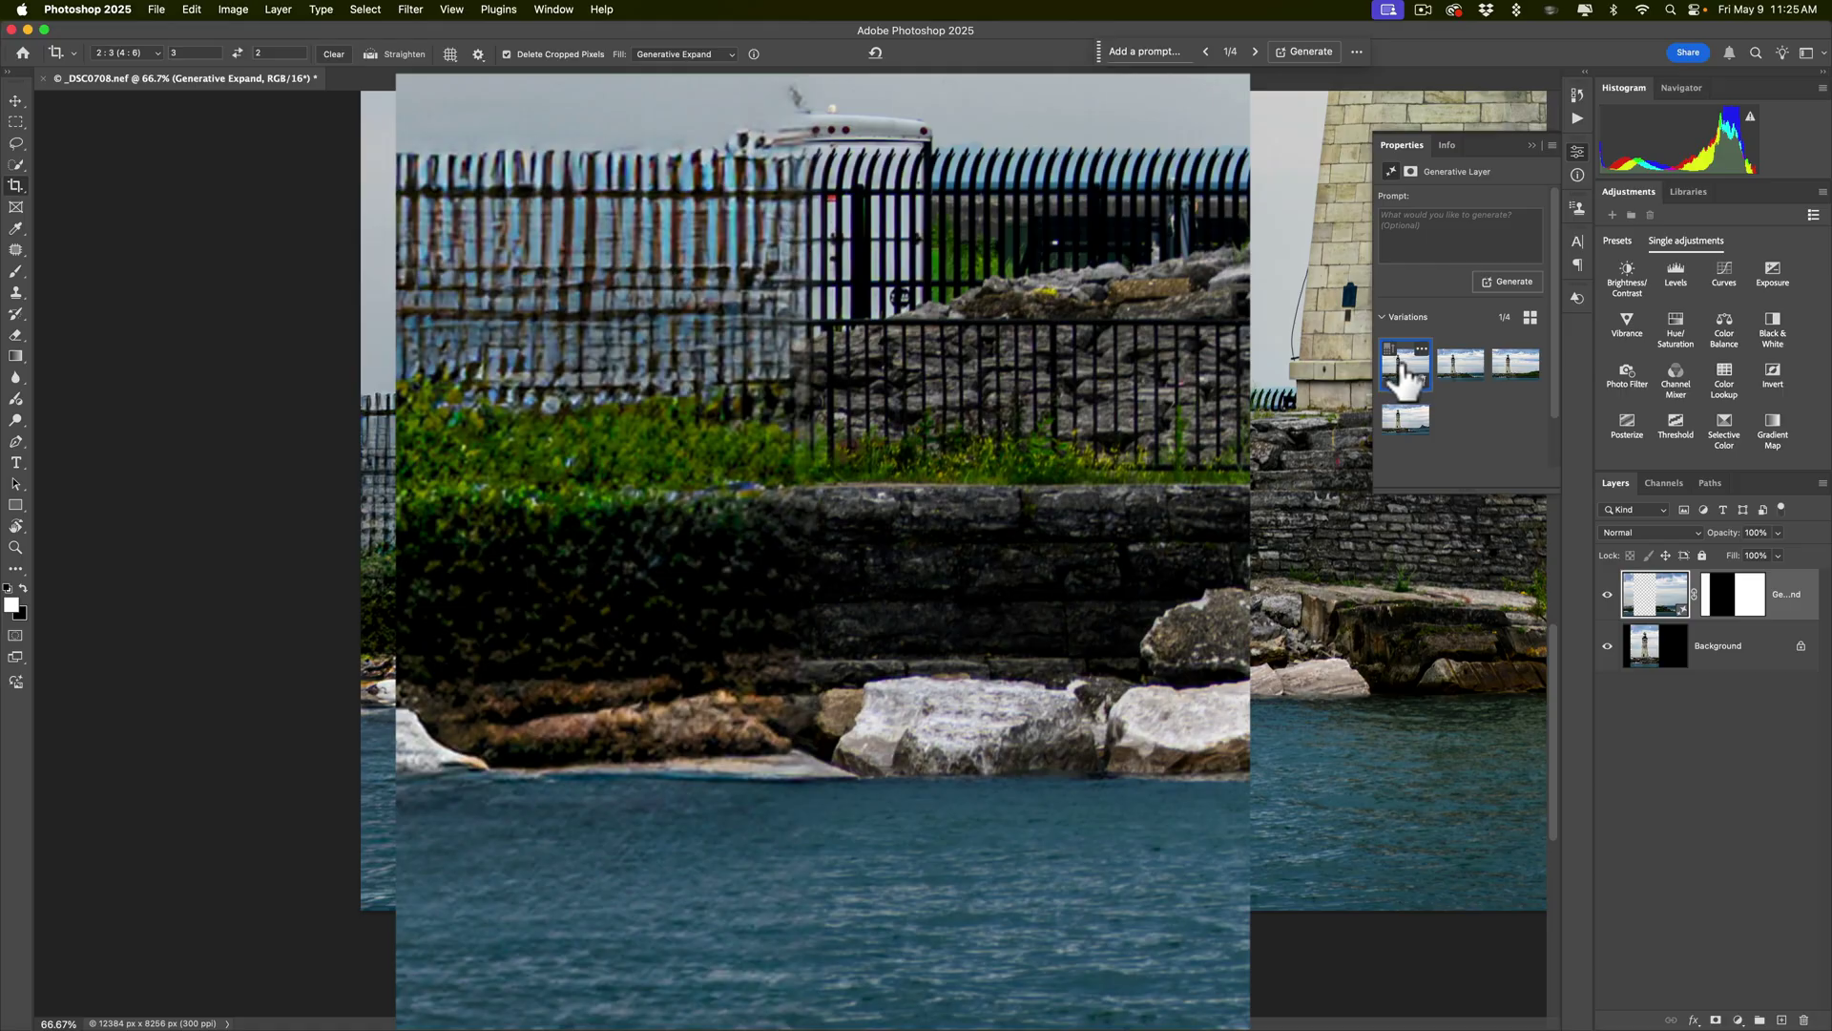